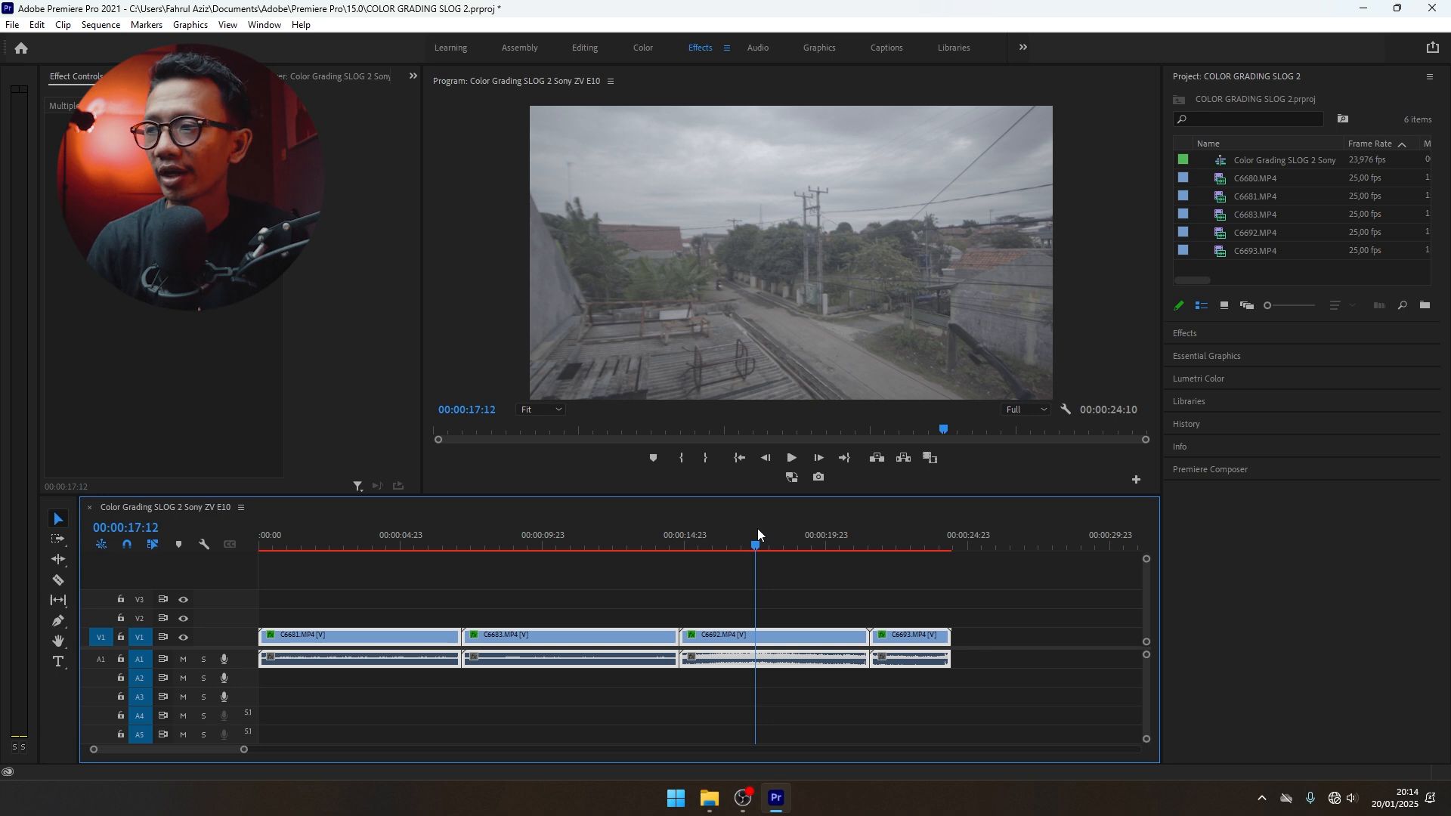
Step: Create a new 1920 × 1080 adjustment layer with a 23,976 fps timebase and square pixels
left_click_drag(757, 528, 421, 568)
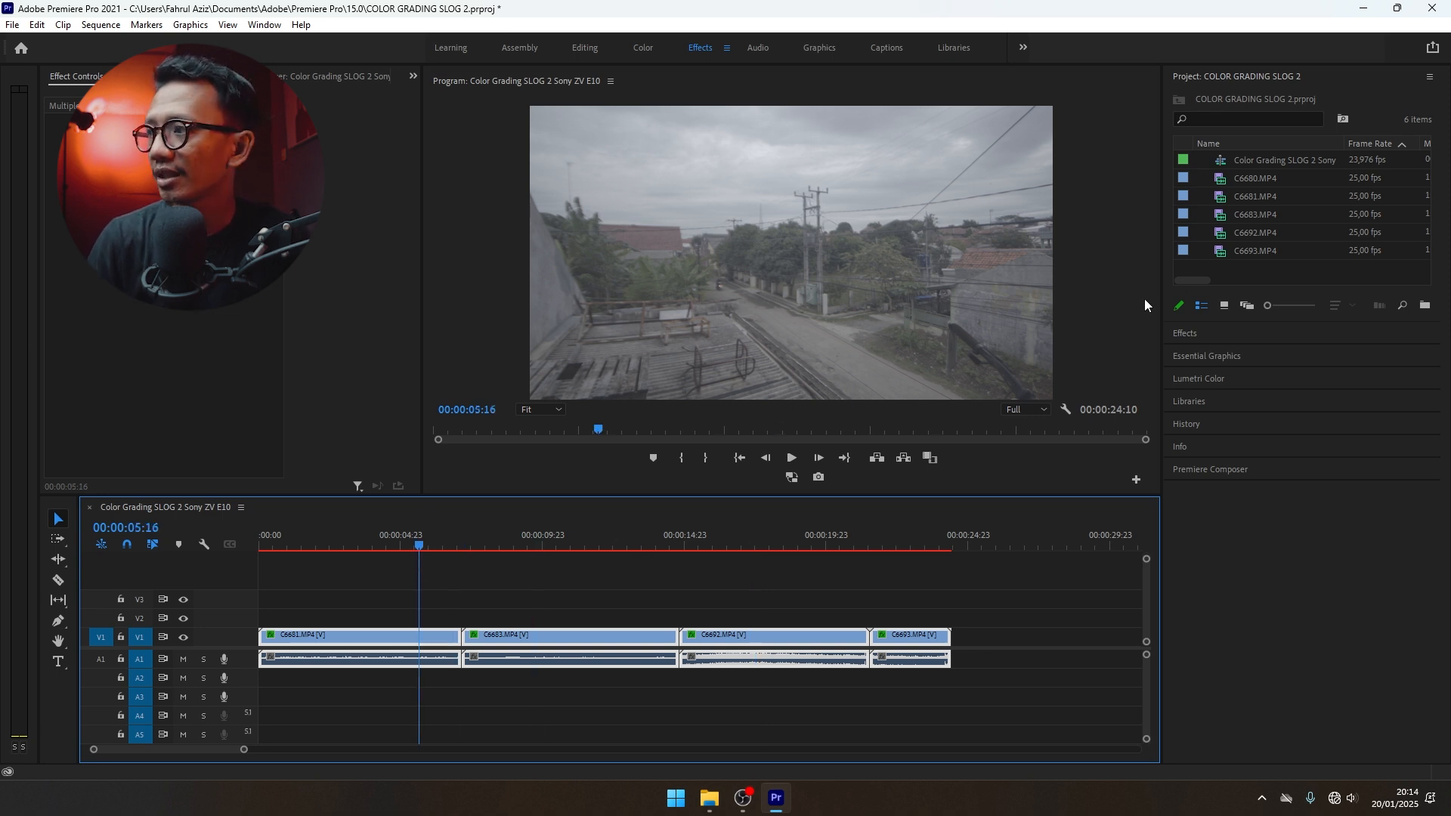
right_click(1194, 172)
mouse_move(1234, 237)
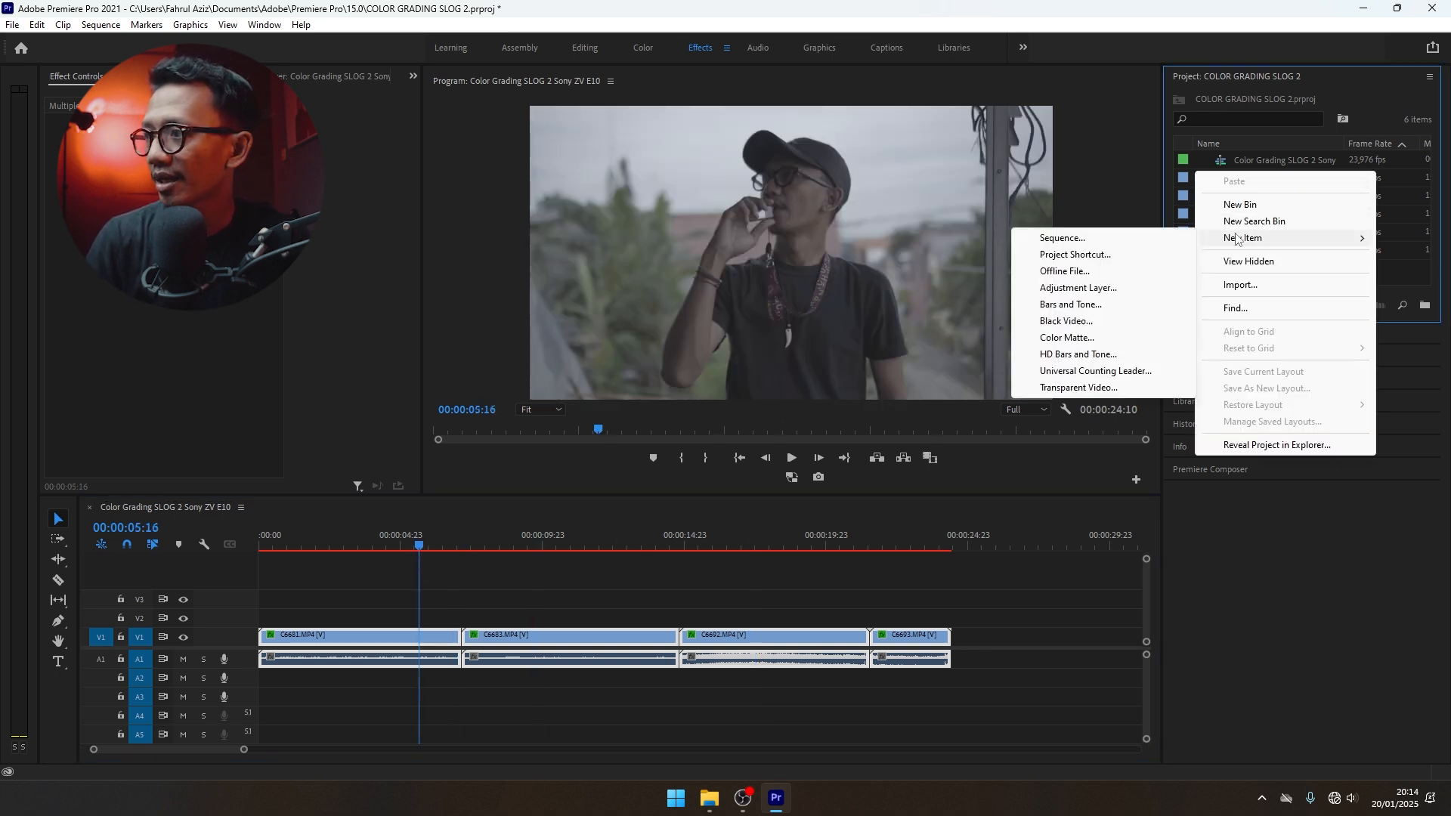
left_click(1124, 290)
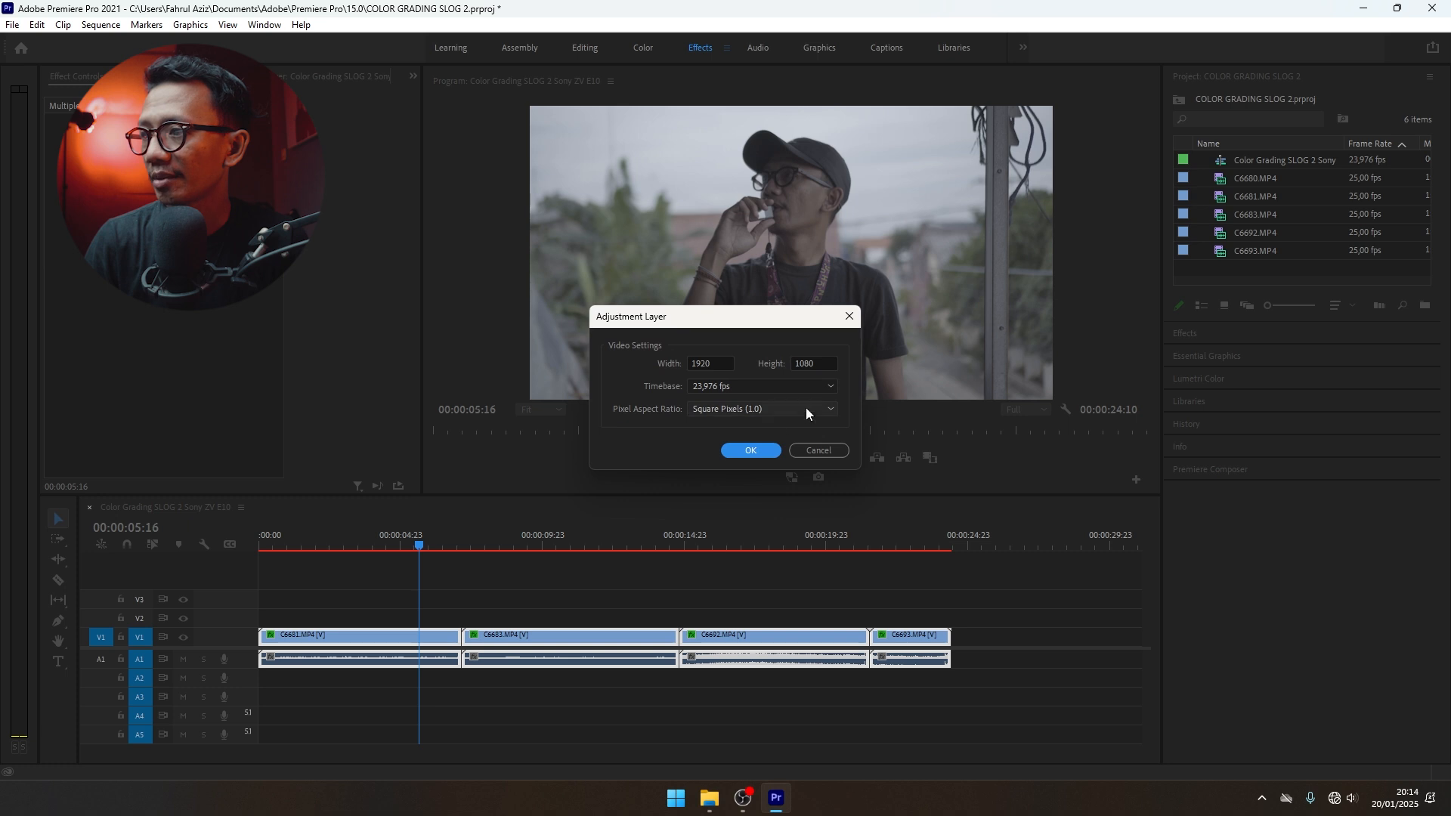
left_click(748, 448)
Step: Place the adjustment layer on track V2 above C6681.MP4, extend it to that clip's end, and select it at 00:00:03:13
left_click_drag(1250, 161, 264, 616)
left_click_drag(396, 616, 461, 616)
left_click_drag(420, 538, 359, 538)
left_click(364, 618)
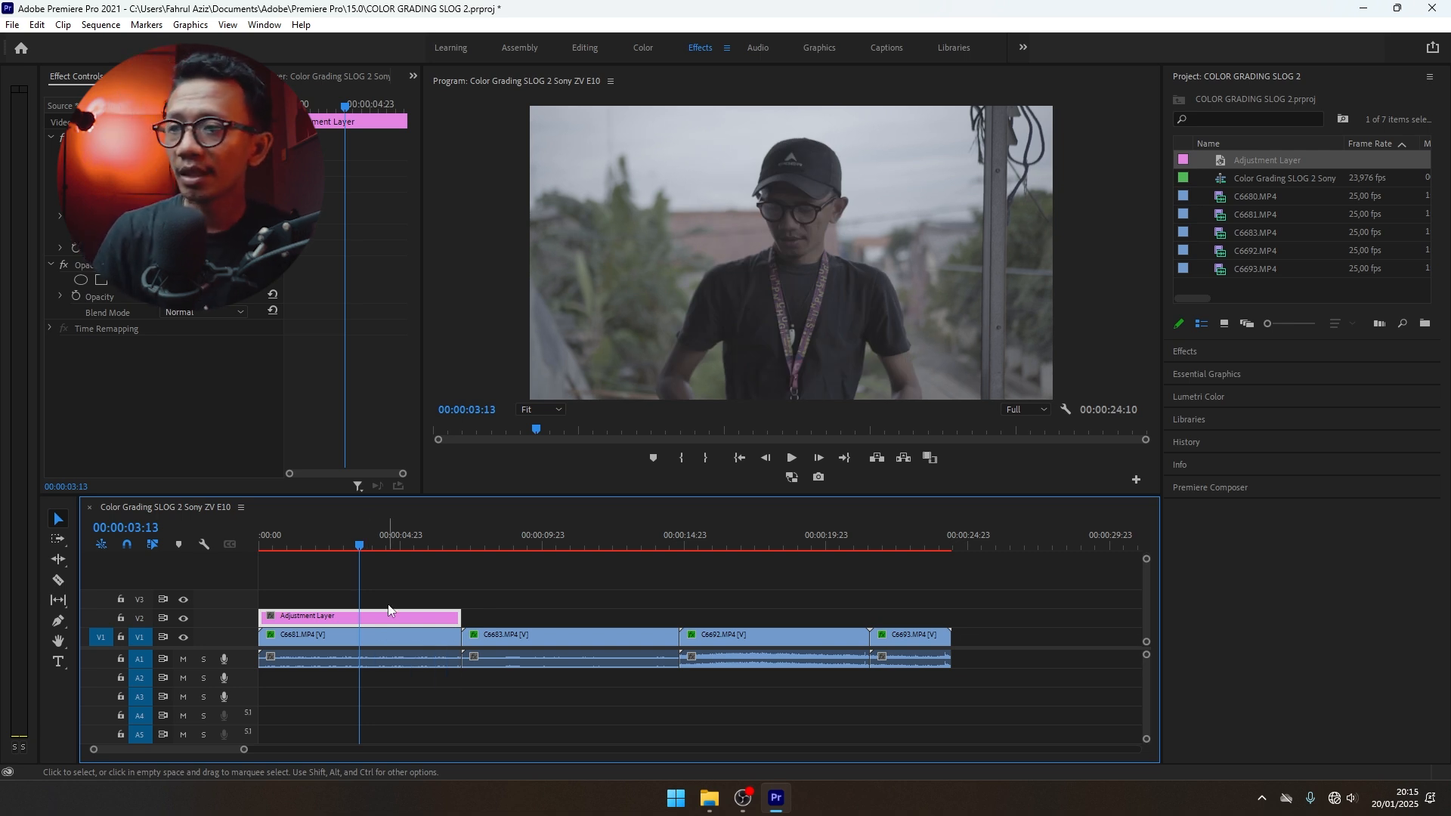
left_click_drag(361, 546, 360, 548)
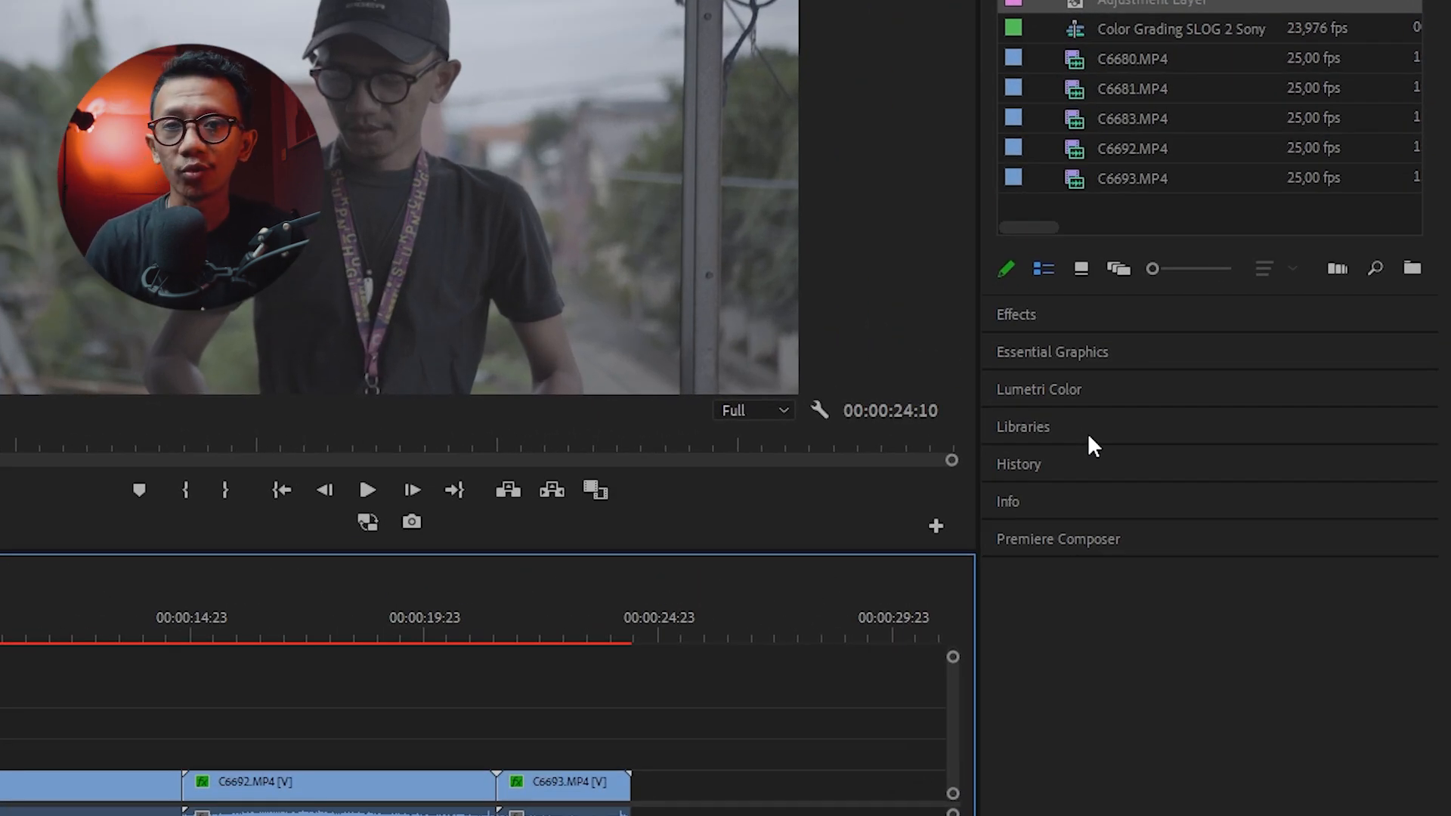
Step: Load "Sony S-Log2 to Rec.709 LUT 33x33" from the Documents folder as the adjustment layer's Lumetri input LUT
left_click(1096, 391)
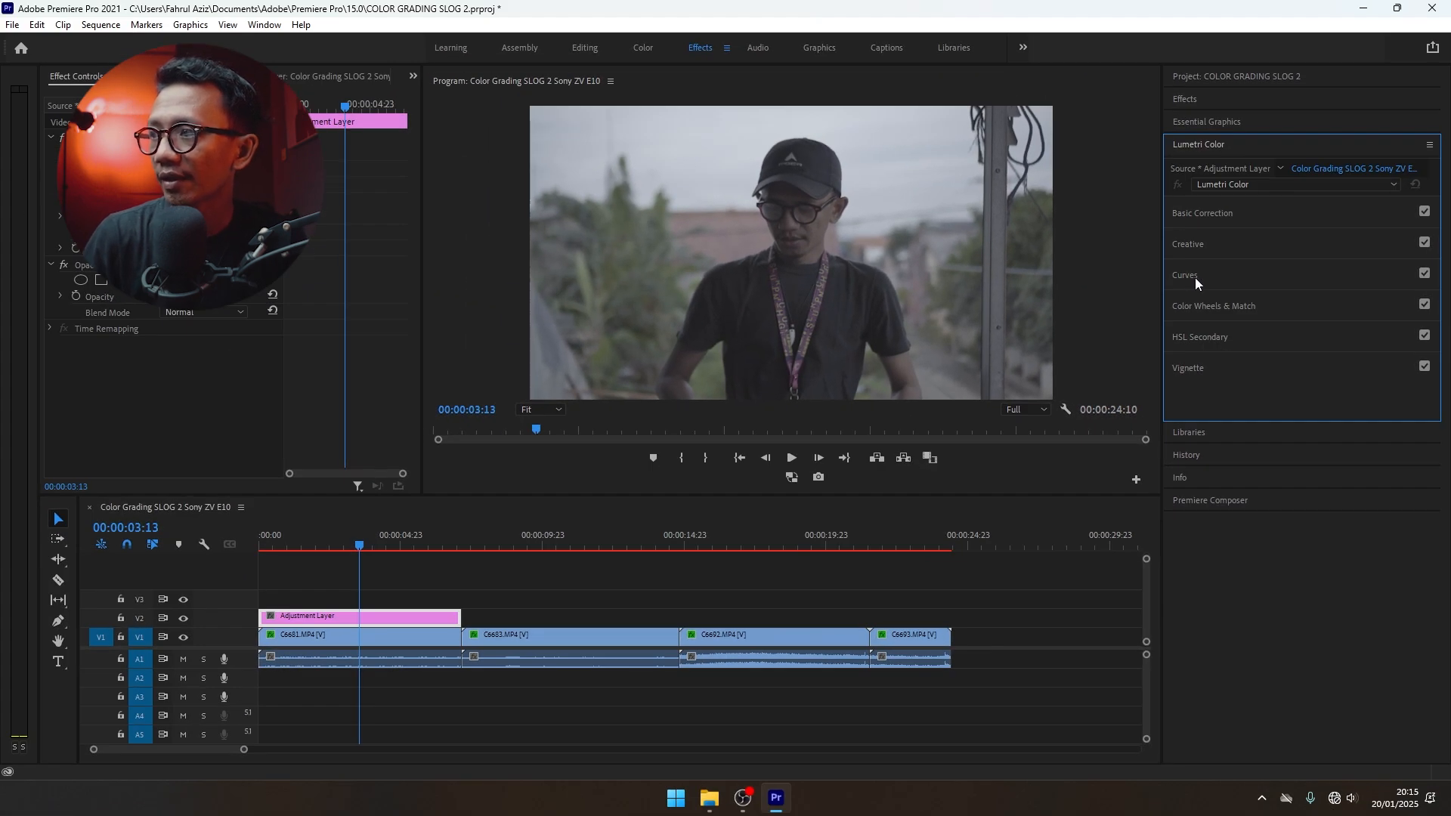
double_click(1197, 148)
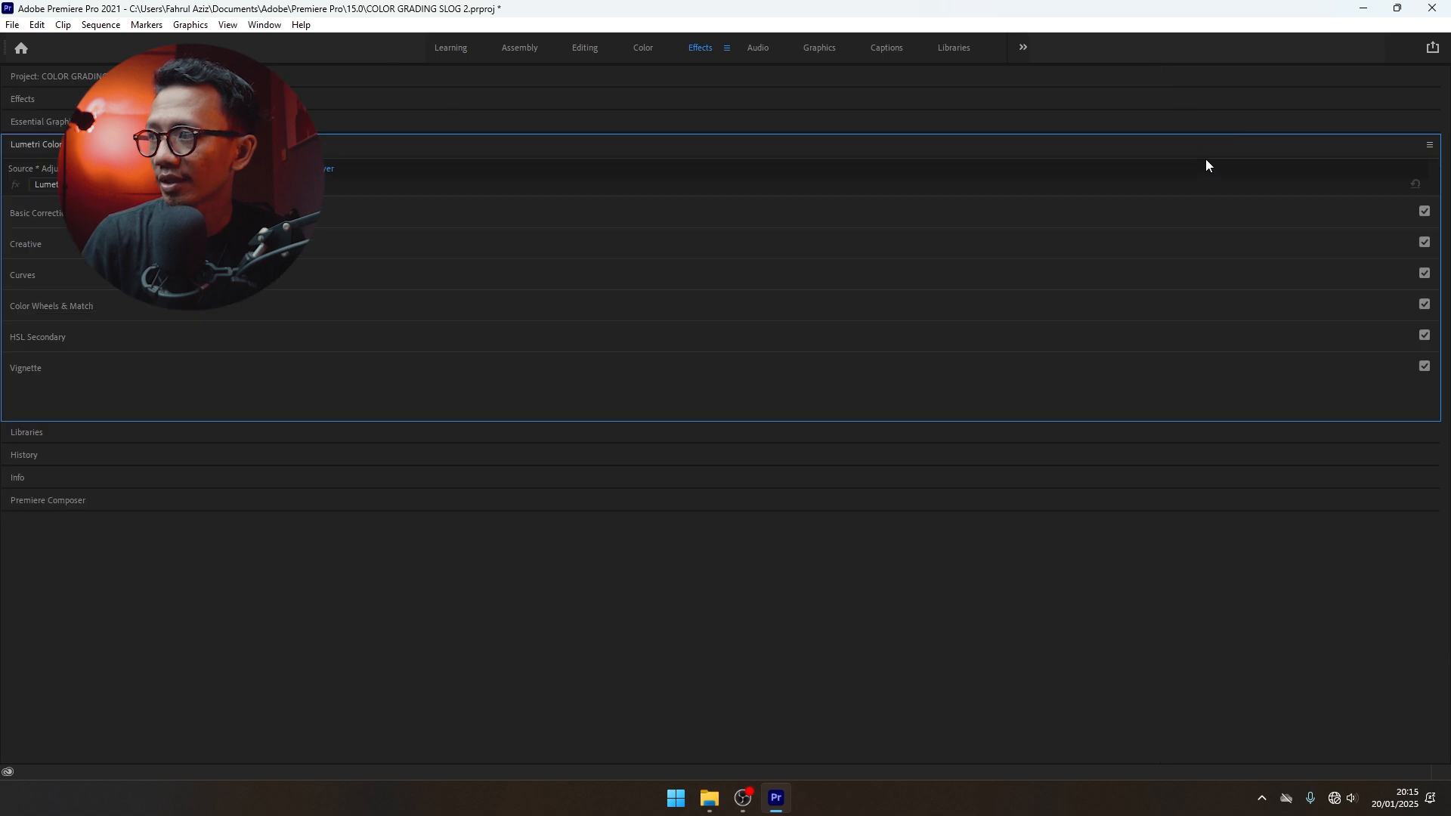
double_click(789, 142)
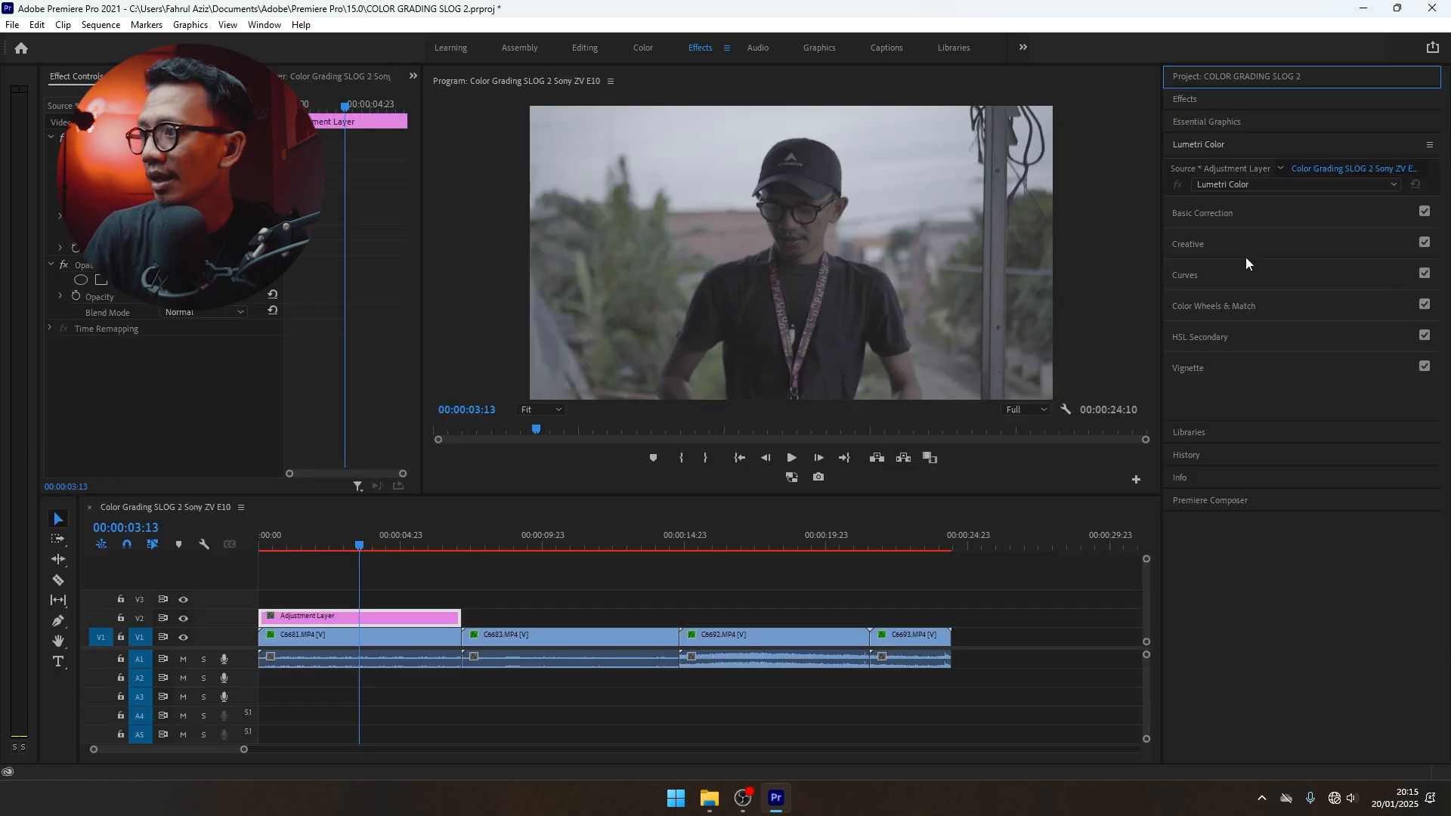
left_click(1228, 217)
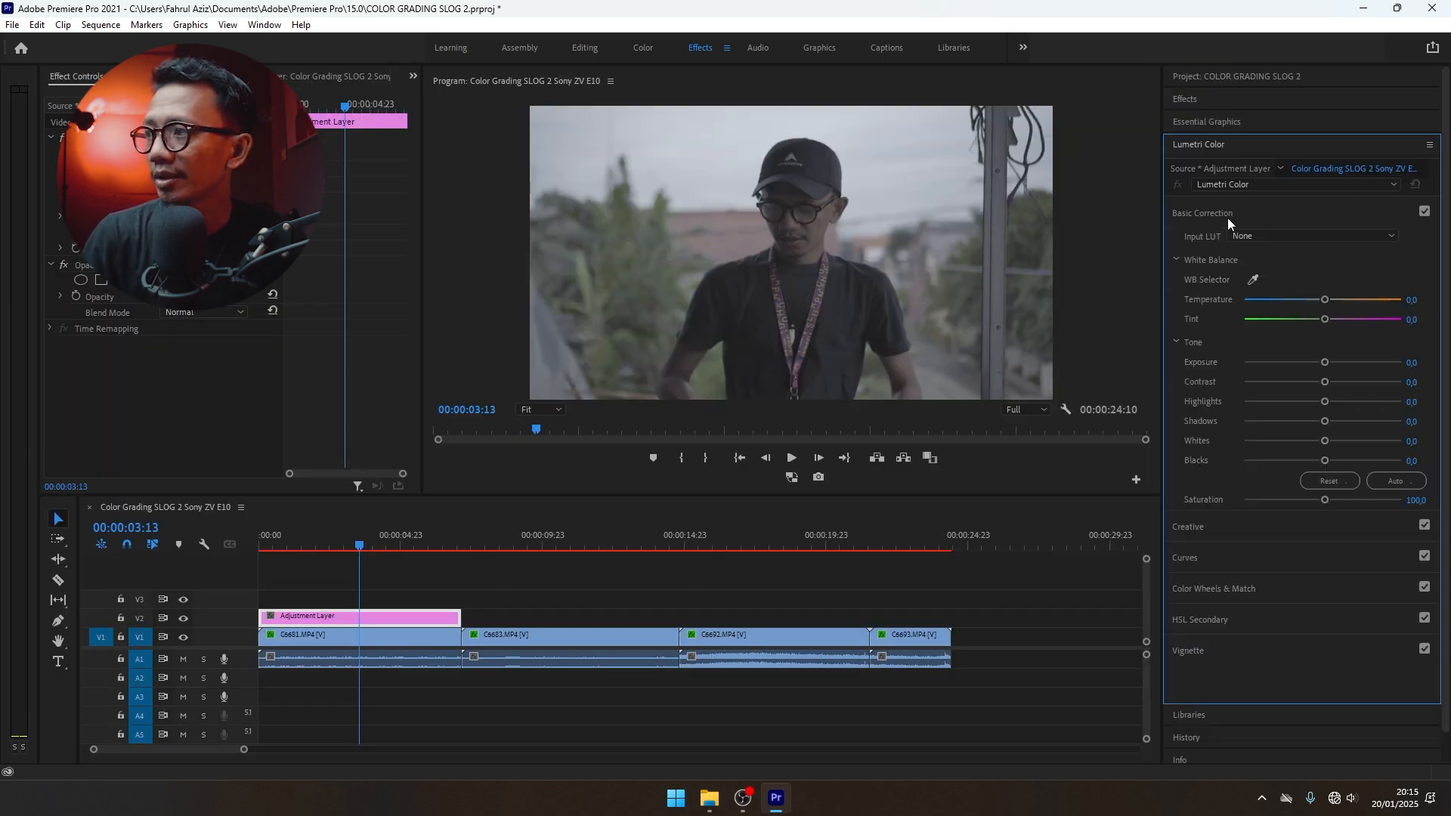
left_click(1268, 238)
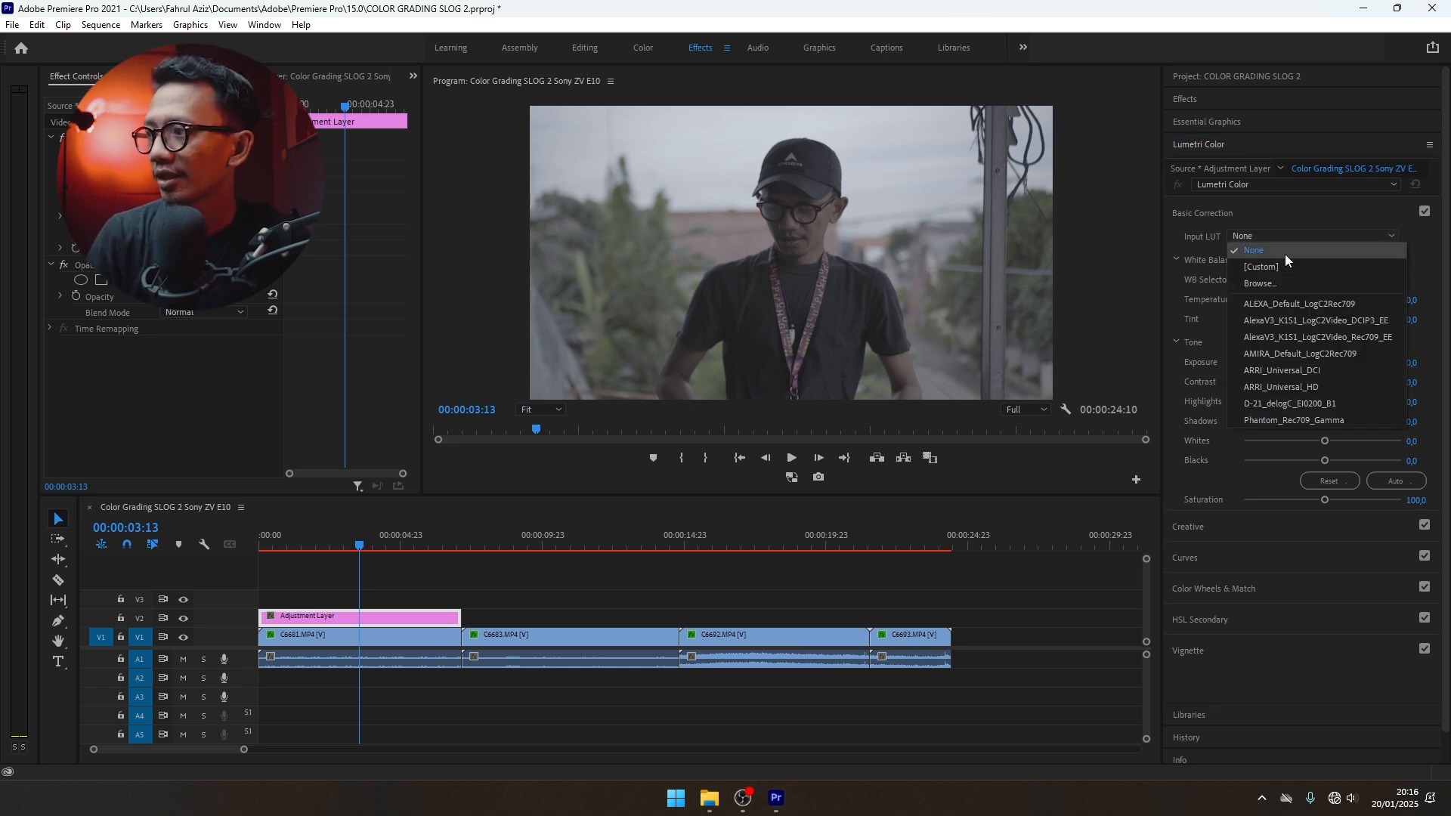
left_click(1294, 277)
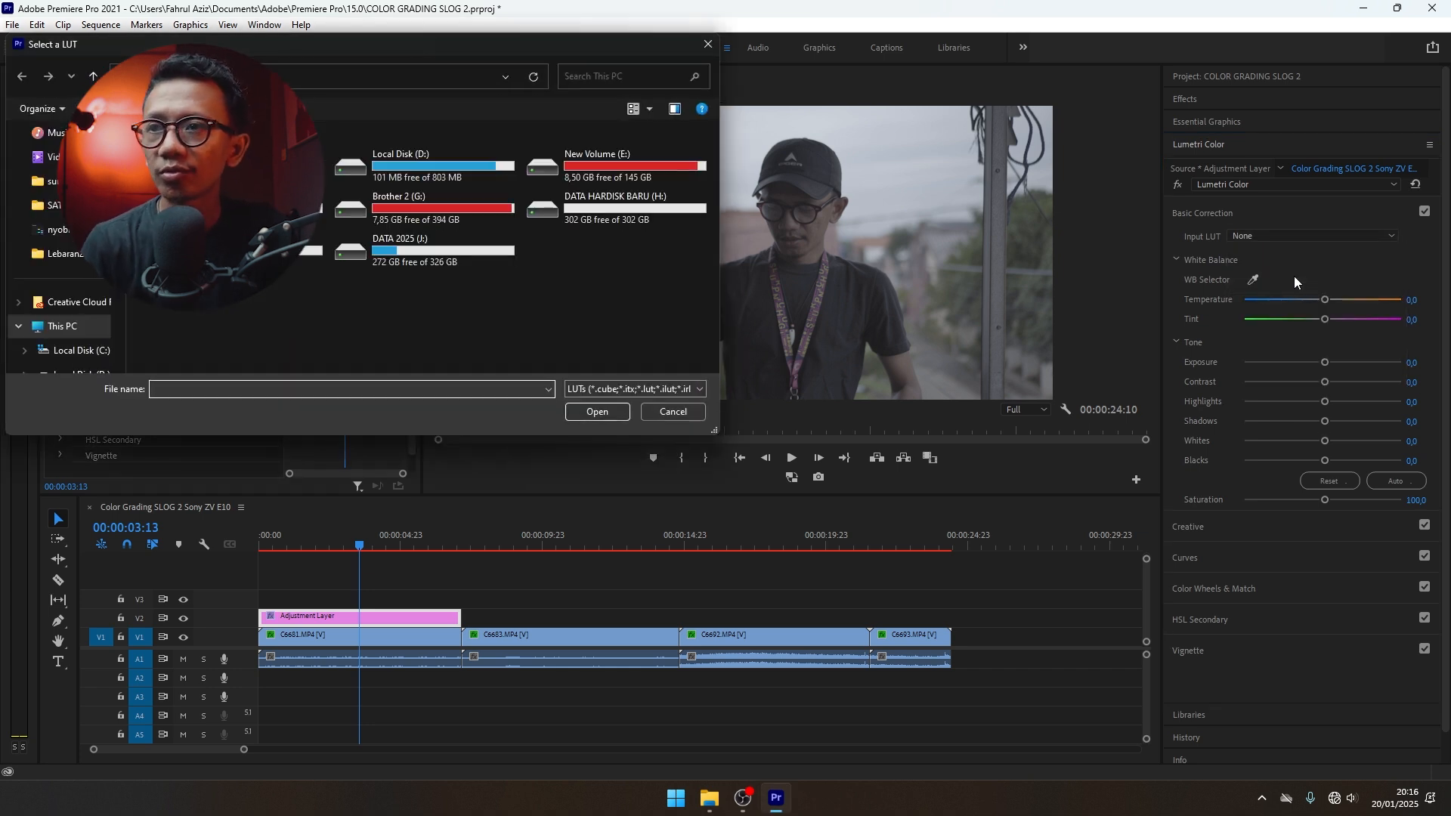
scroll(46, 205, "up", 2)
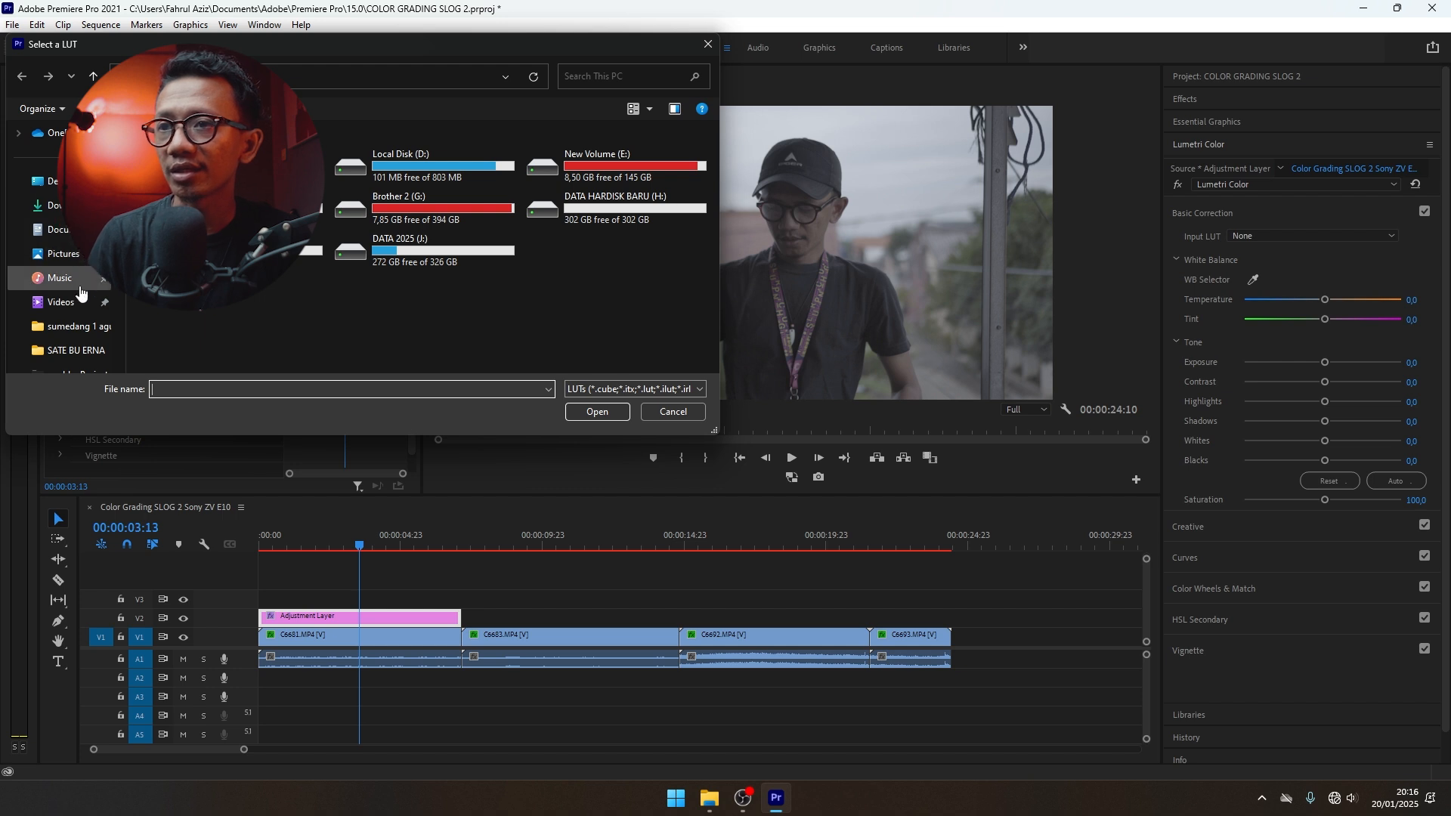
left_click(72, 236)
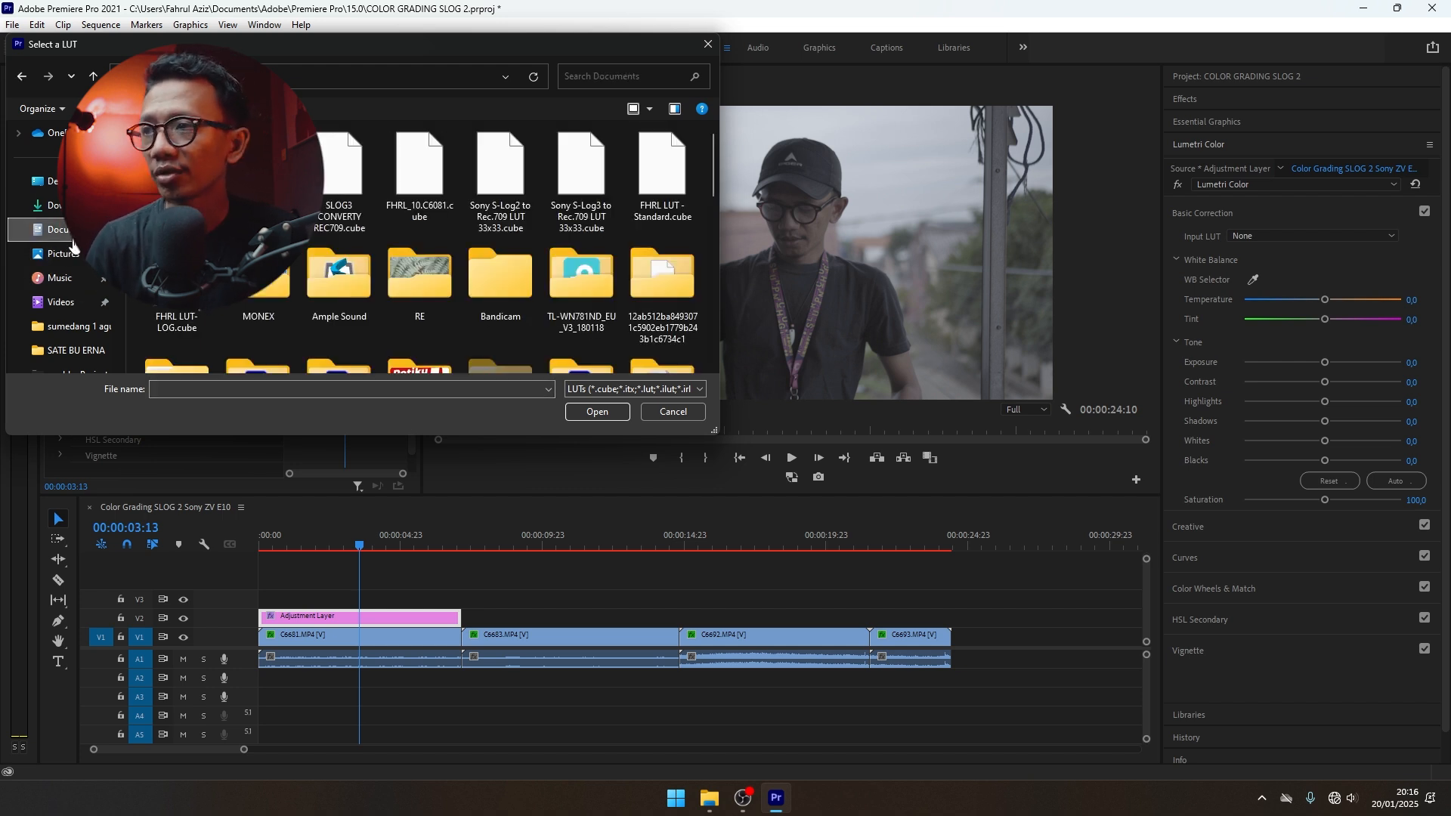
double_click(493, 169)
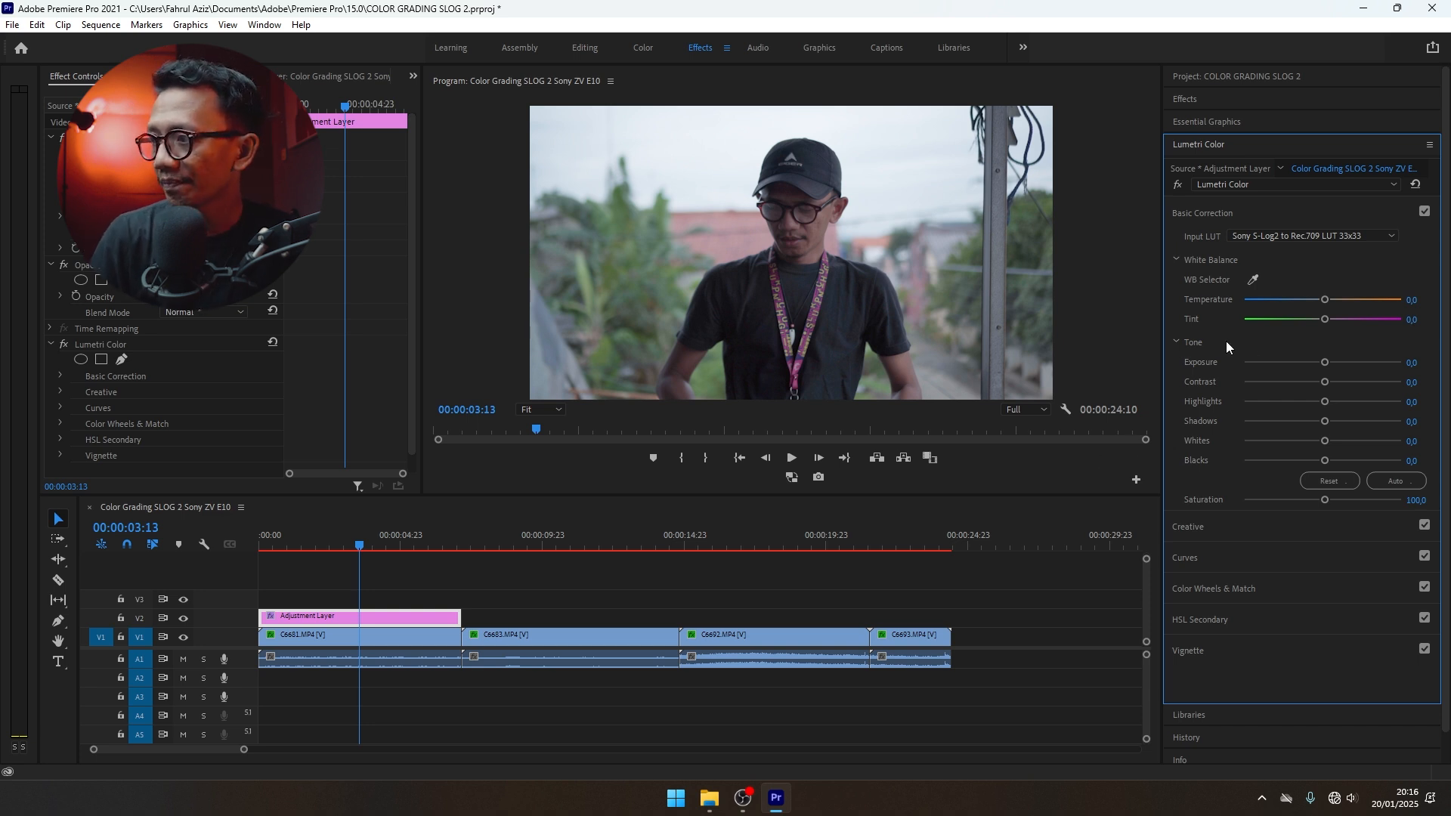
Step: Set Highlights to -90,4, Shadows to 22,5 and Whites to -43,5 in Basic Correction, and raise the Contrast moderately
mouse_move(1270, 404)
left_mouse_down()
mouse_move(1286, 402)
mouse_move(1253, 402)
left_mouse_up()
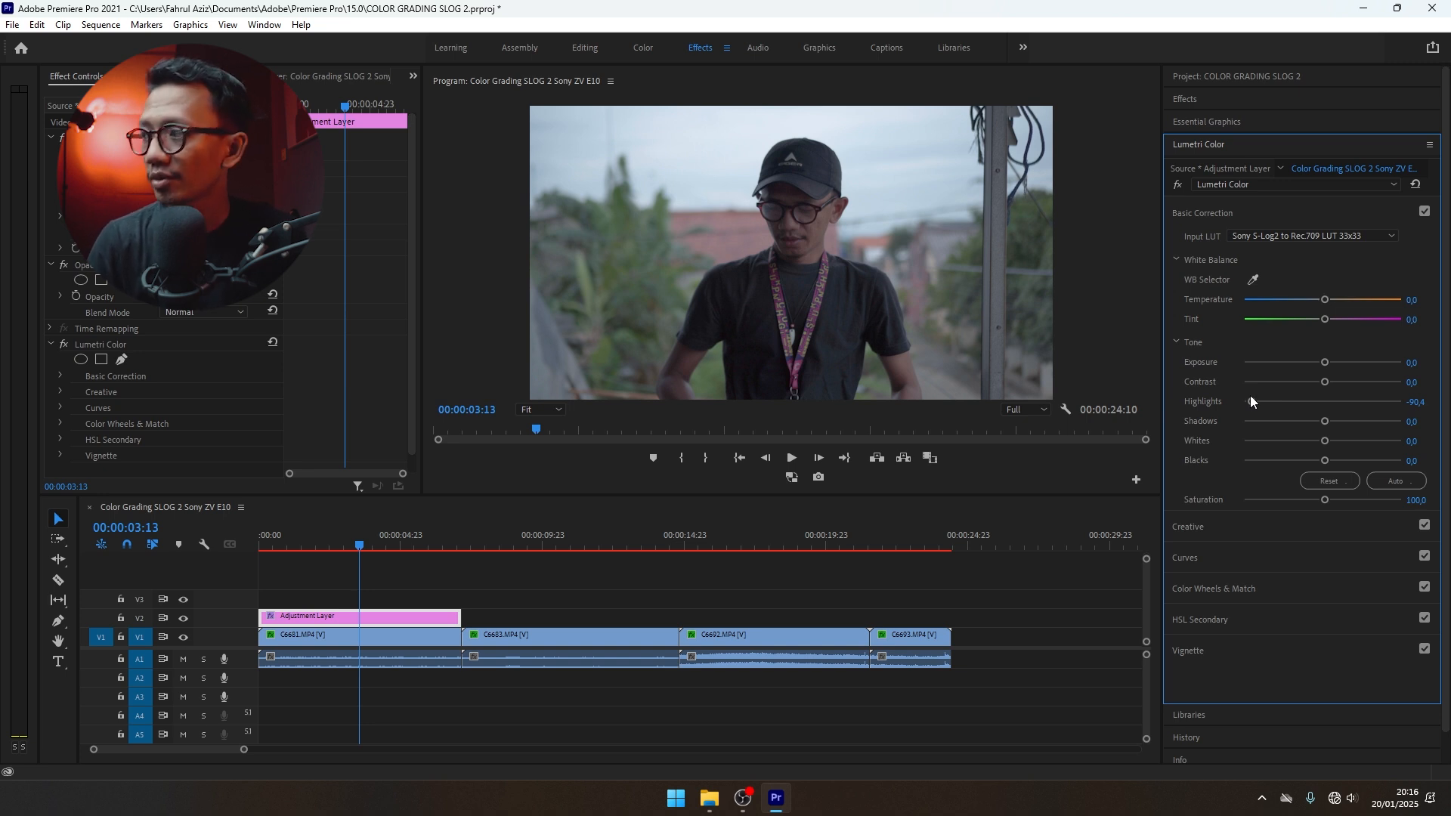
left_click_drag(1325, 421, 1286, 441)
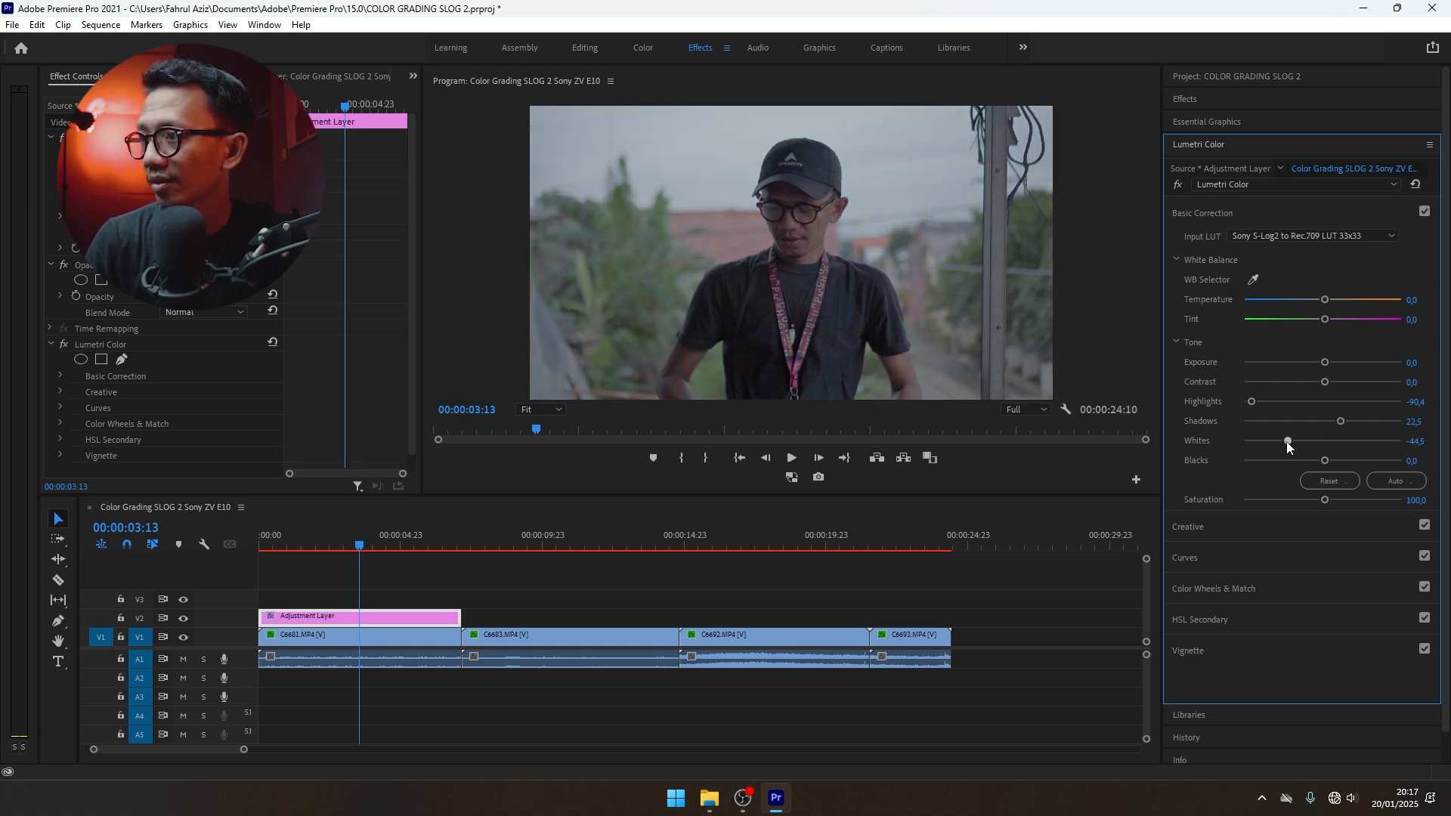
left_click_drag(1325, 382, 1346, 383)
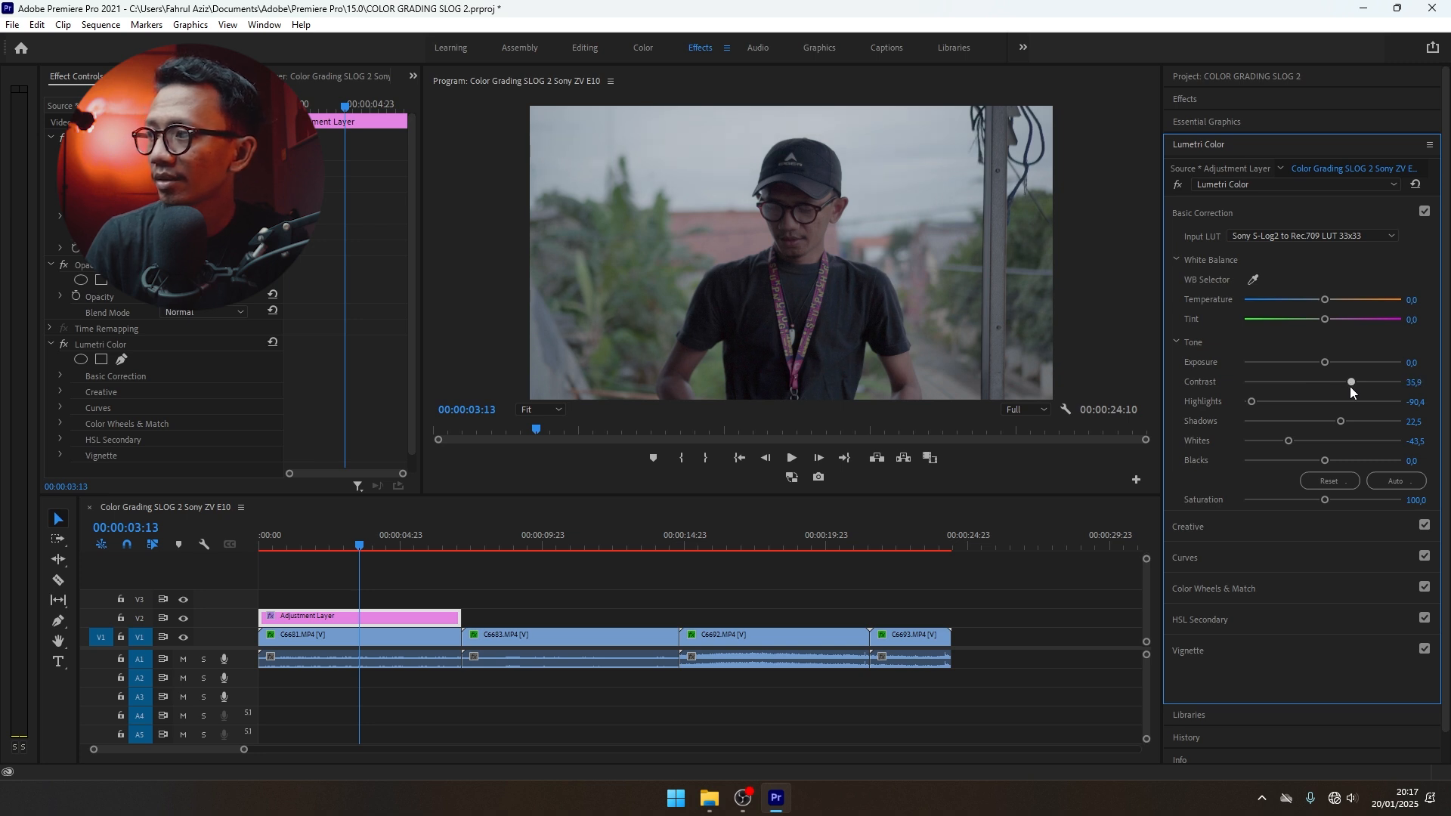
mouse_move(1349, 387)
left_mouse_down()
mouse_move(1334, 420)
mouse_move(1350, 422)
mouse_move(1344, 387)
left_mouse_up()
Step: Shape the white RGB curve into a gentle S, lowering the shadows and lifting the midtones slightly
left_click(1229, 560)
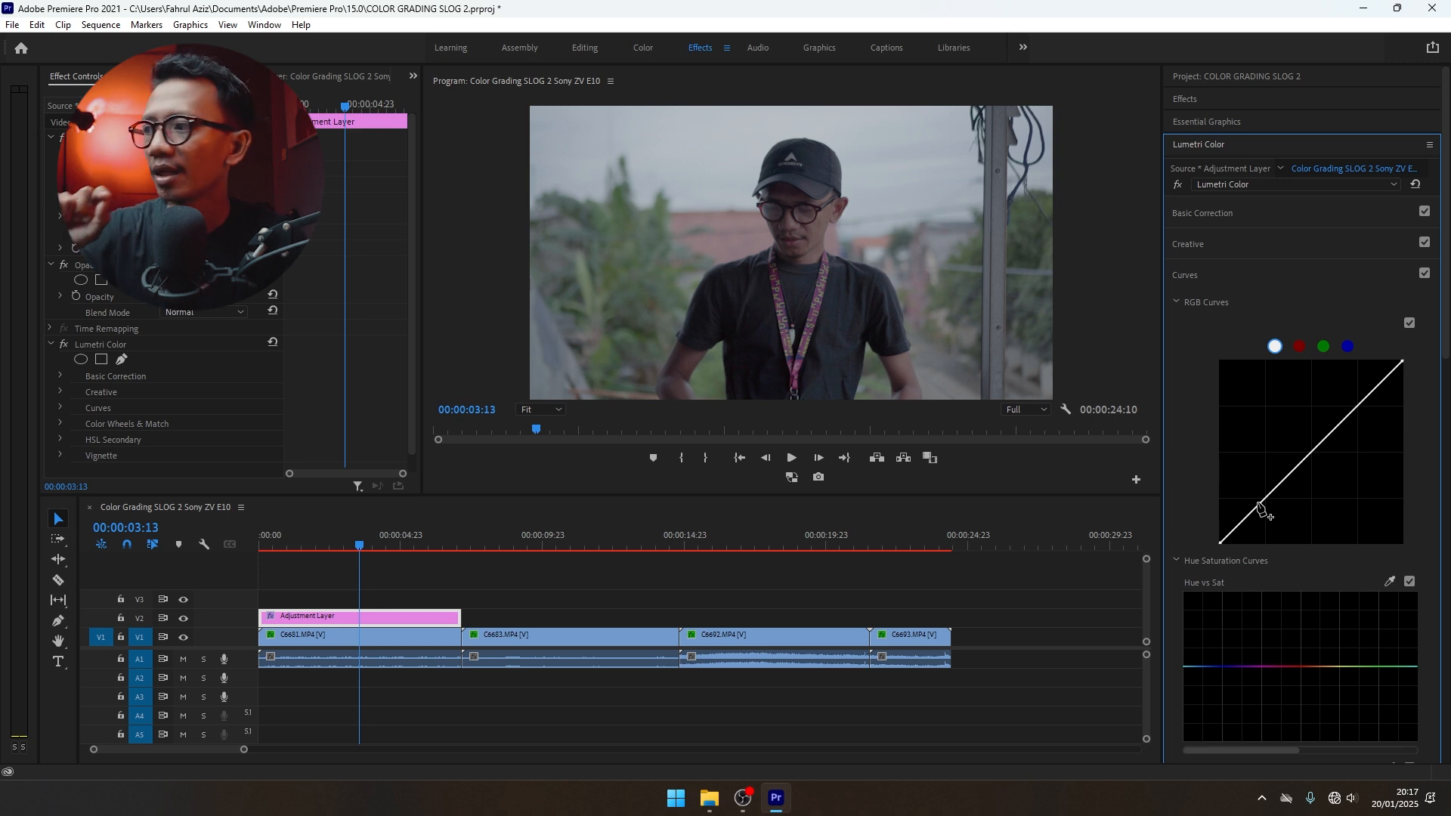
left_click_drag(1261, 505, 1266, 519)
left_click_drag(1322, 477, 1313, 455)
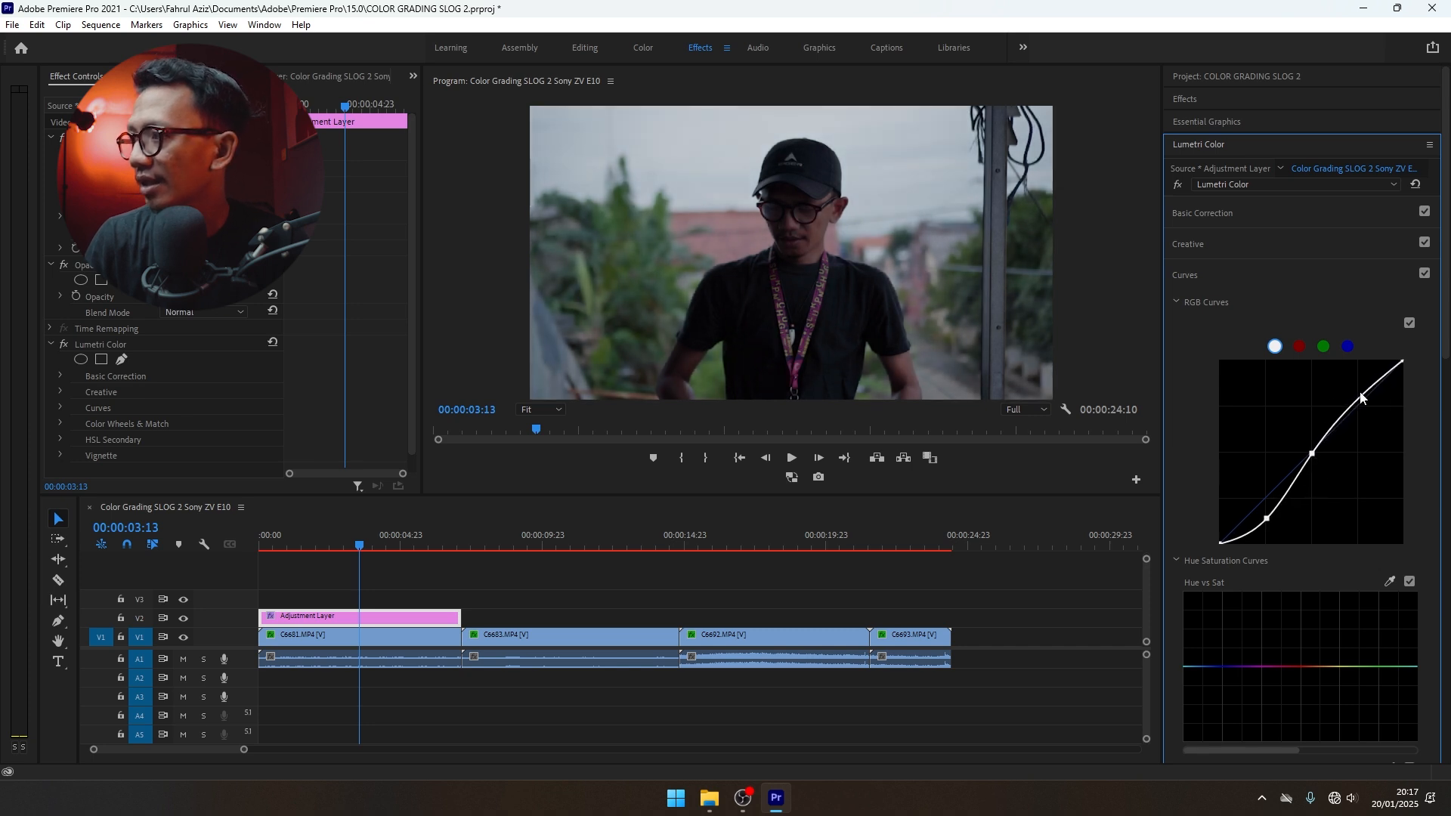
mouse_move(1267, 520)
left_mouse_down()
mouse_move(1217, 540)
mouse_move(1267, 518)
left_mouse_up()
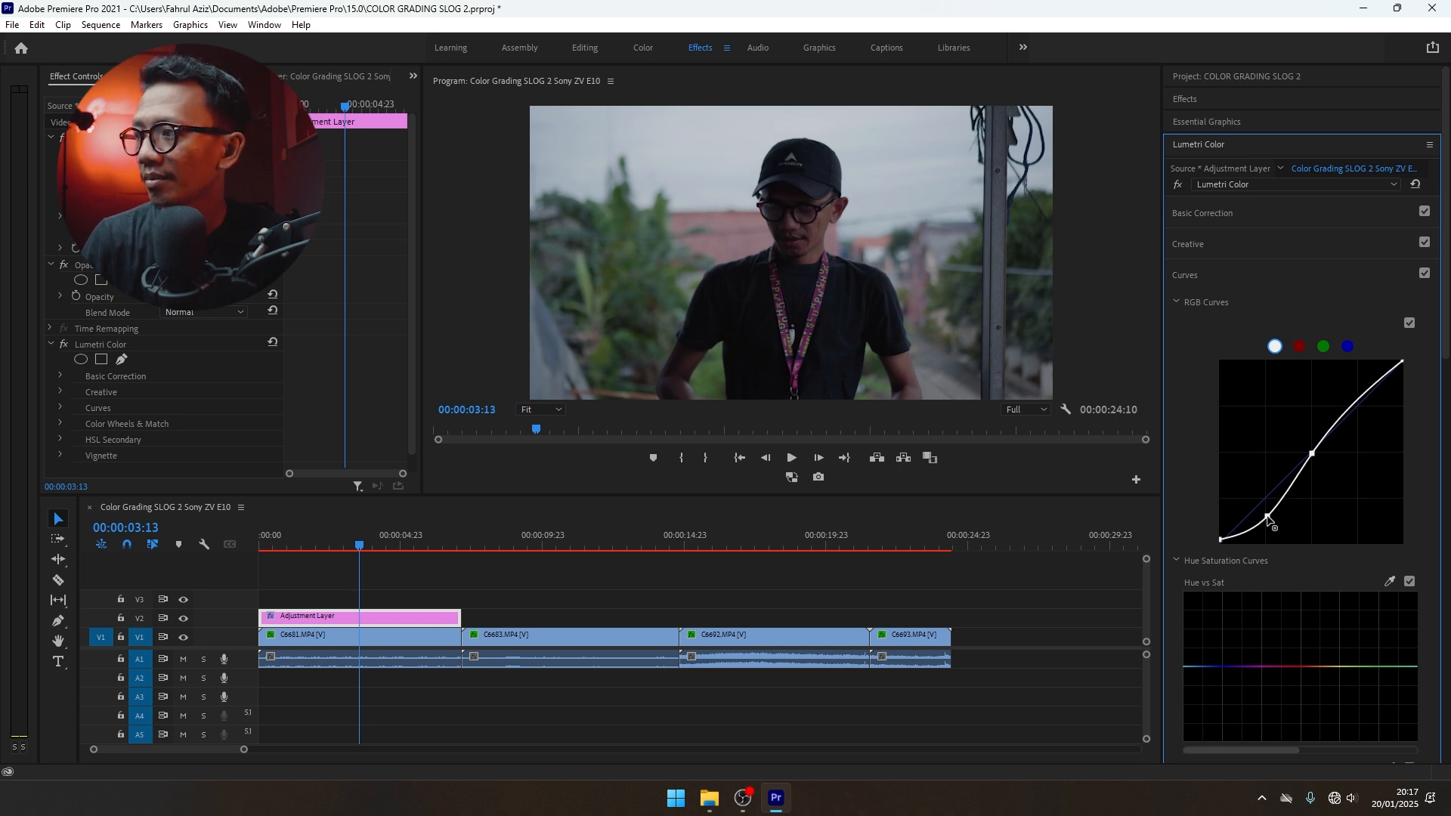
left_click(1176, 300)
left_click(1186, 275)
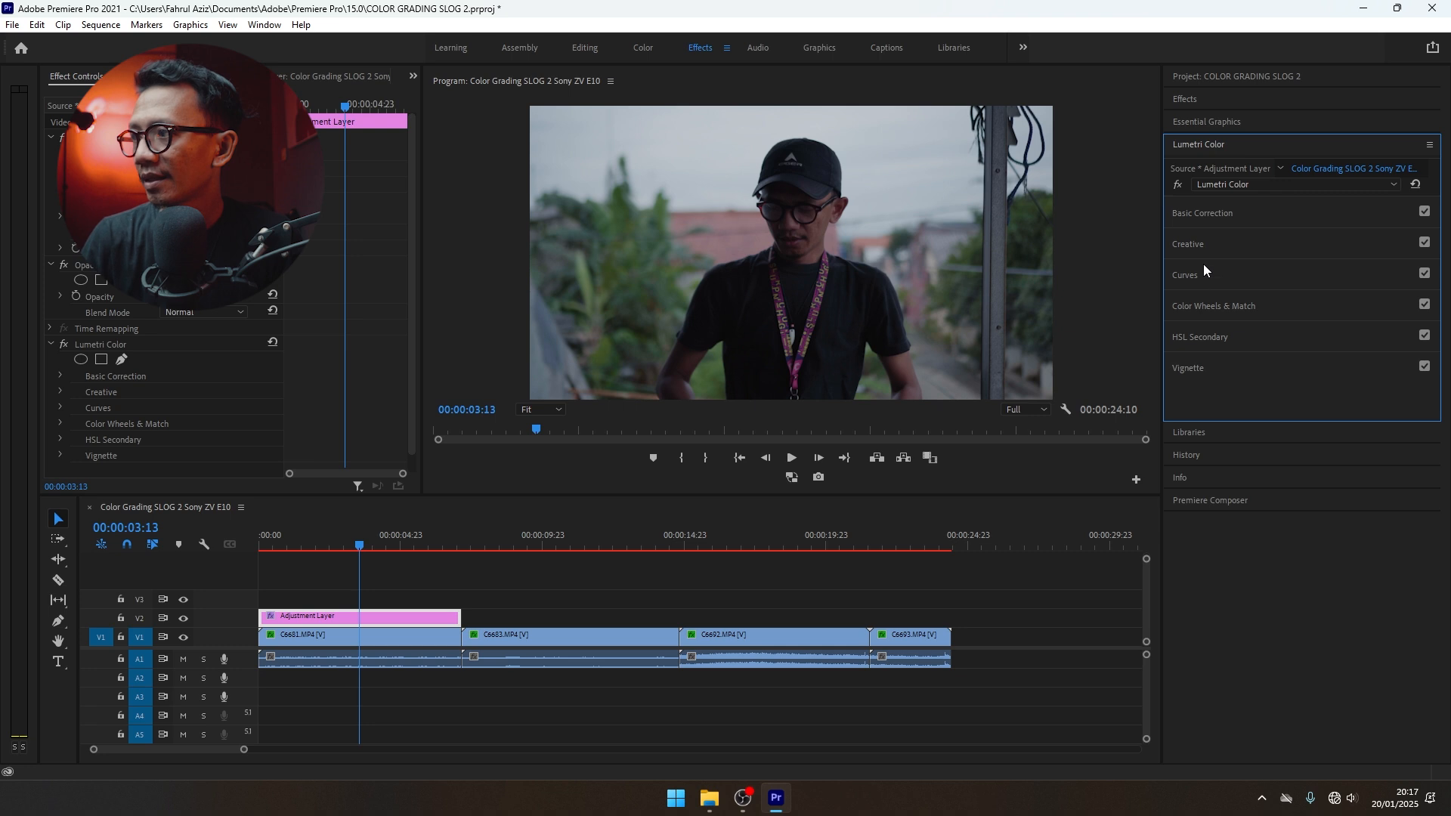
Step: Set the Basic Correction Contrast to 5,3 and Shadows to 39,7, and check the graded picture enlarged
left_click(1206, 245)
left_click(1208, 244)
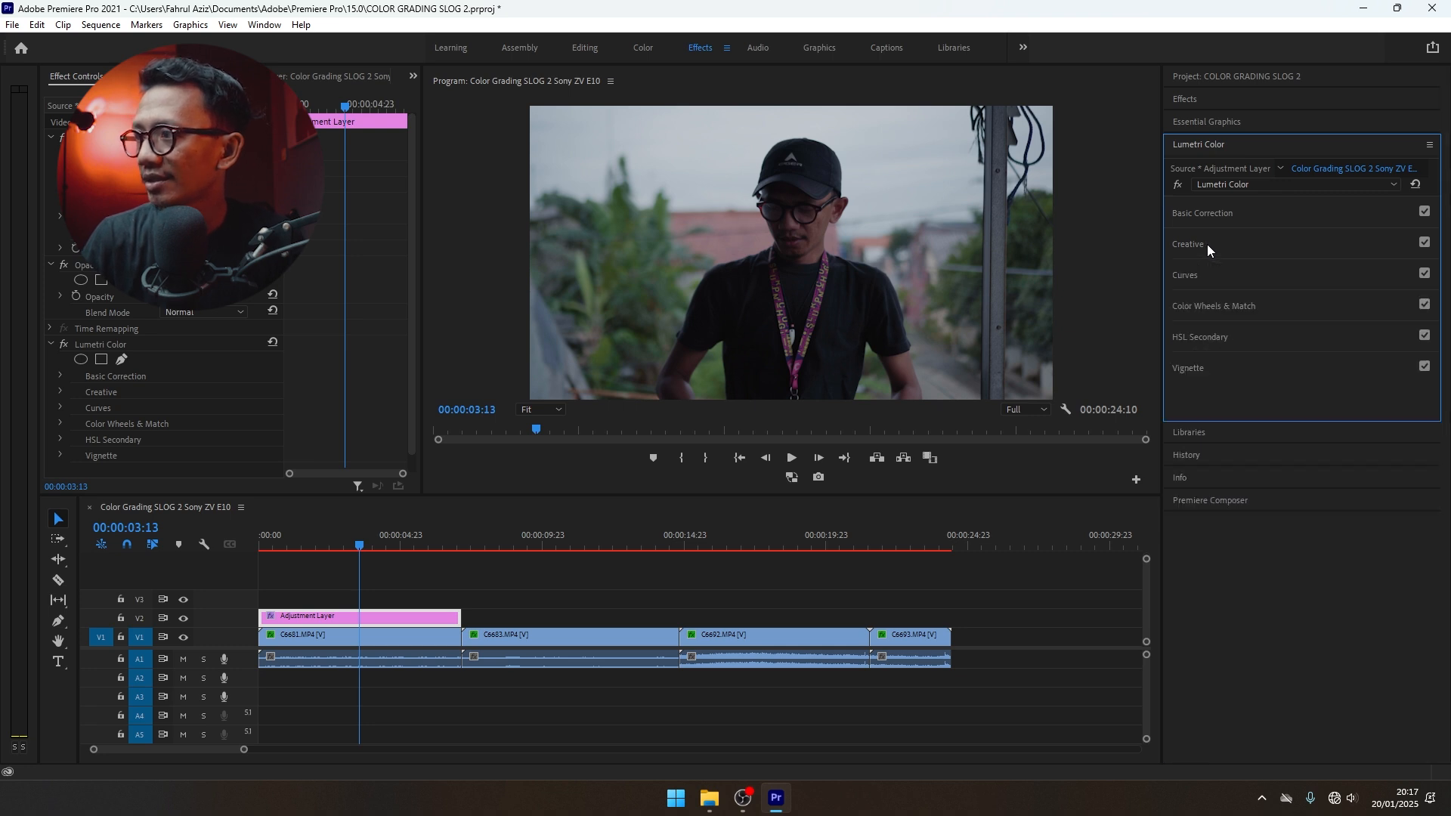
left_click(1214, 211)
left_click_drag(1339, 381, 1355, 423)
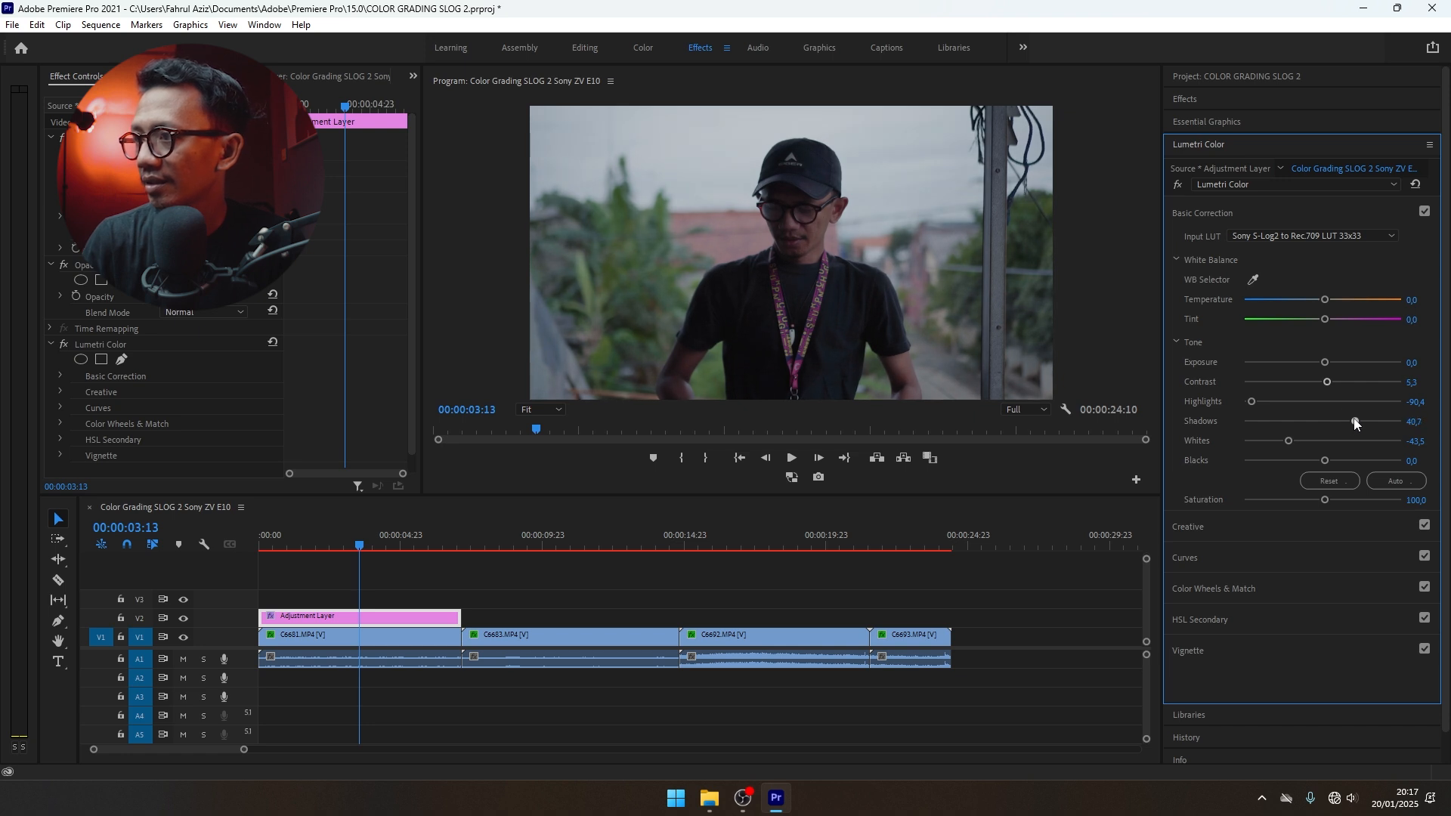
left_click(868, 216)
key("grave")
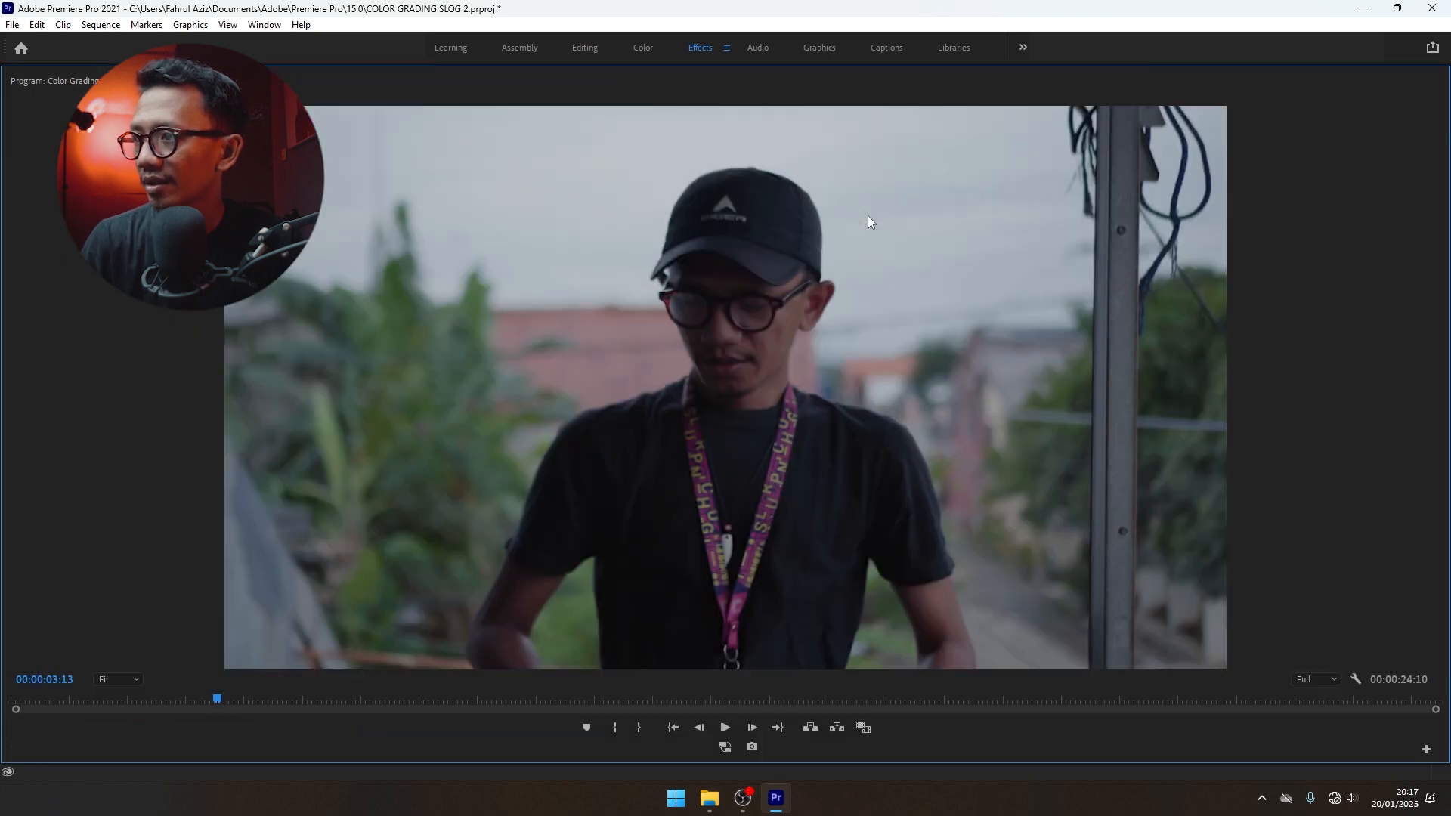
key("grave")
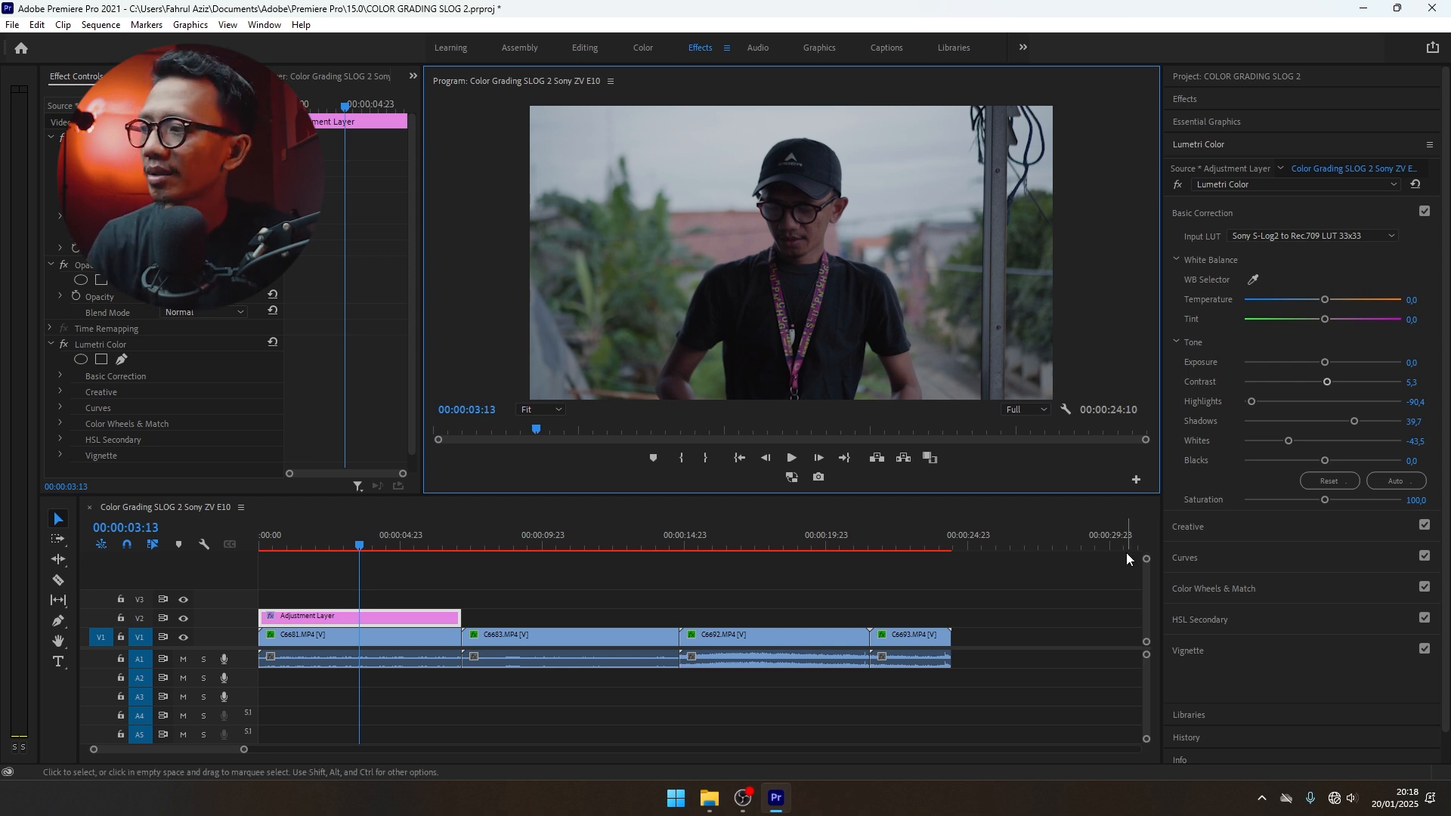
Step: Tint the shadows and highlights slightly toward blue and the midtones toward orange with the color wheels, and check the enlarged picture
left_click(1205, 591)
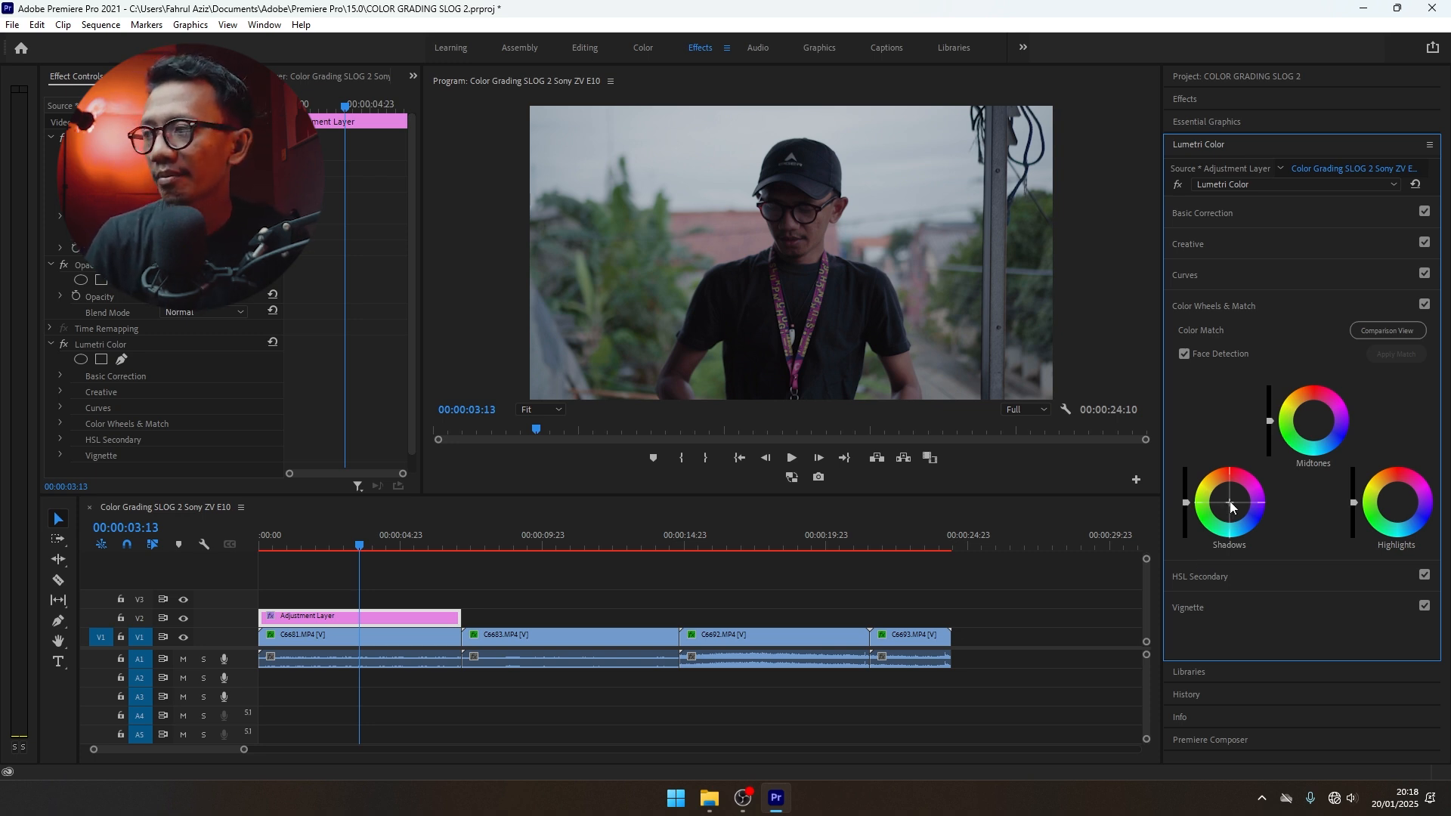
left_click_drag(1232, 506, 1235, 510)
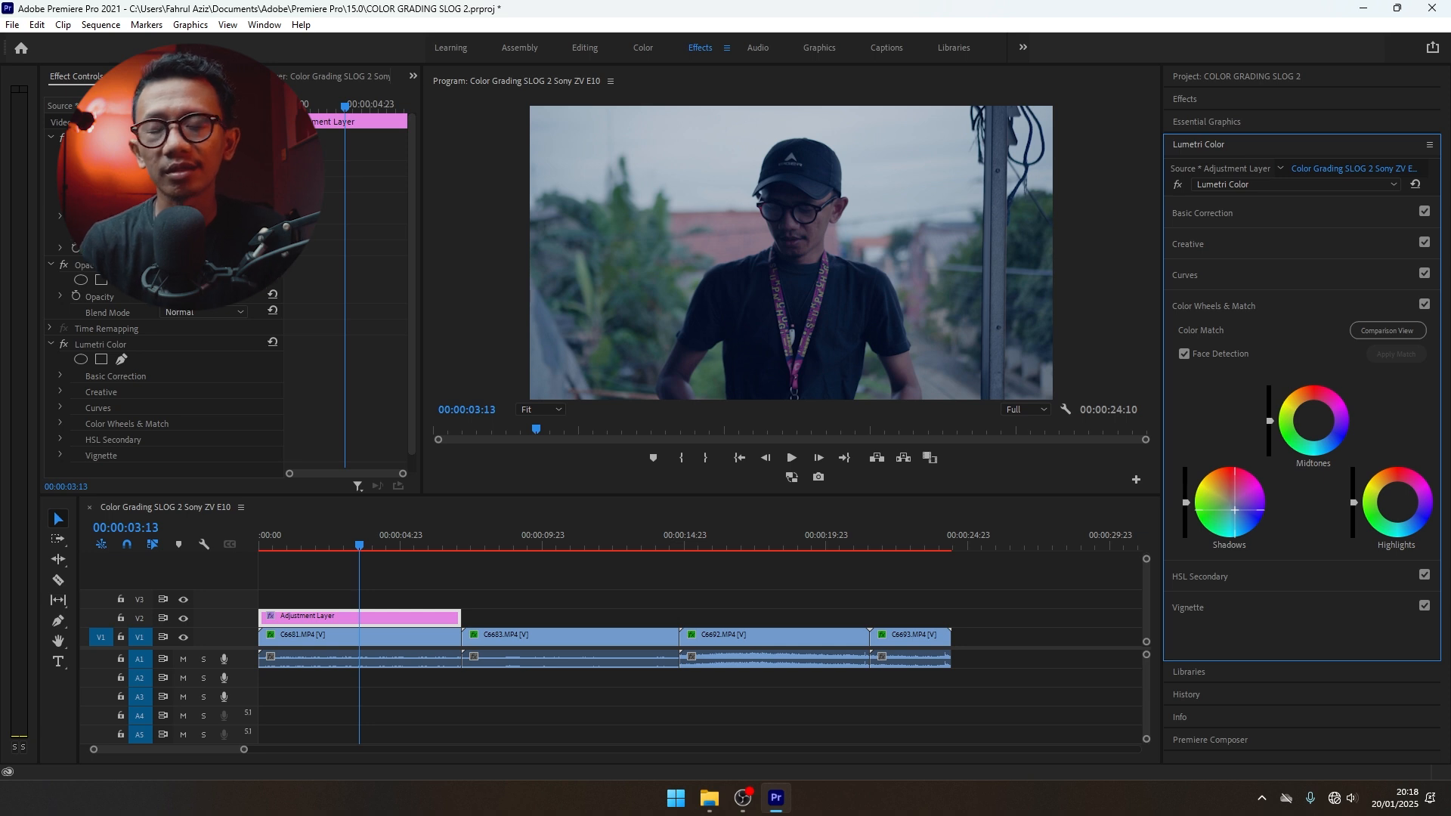
left_click_drag(1235, 510, 1231, 506)
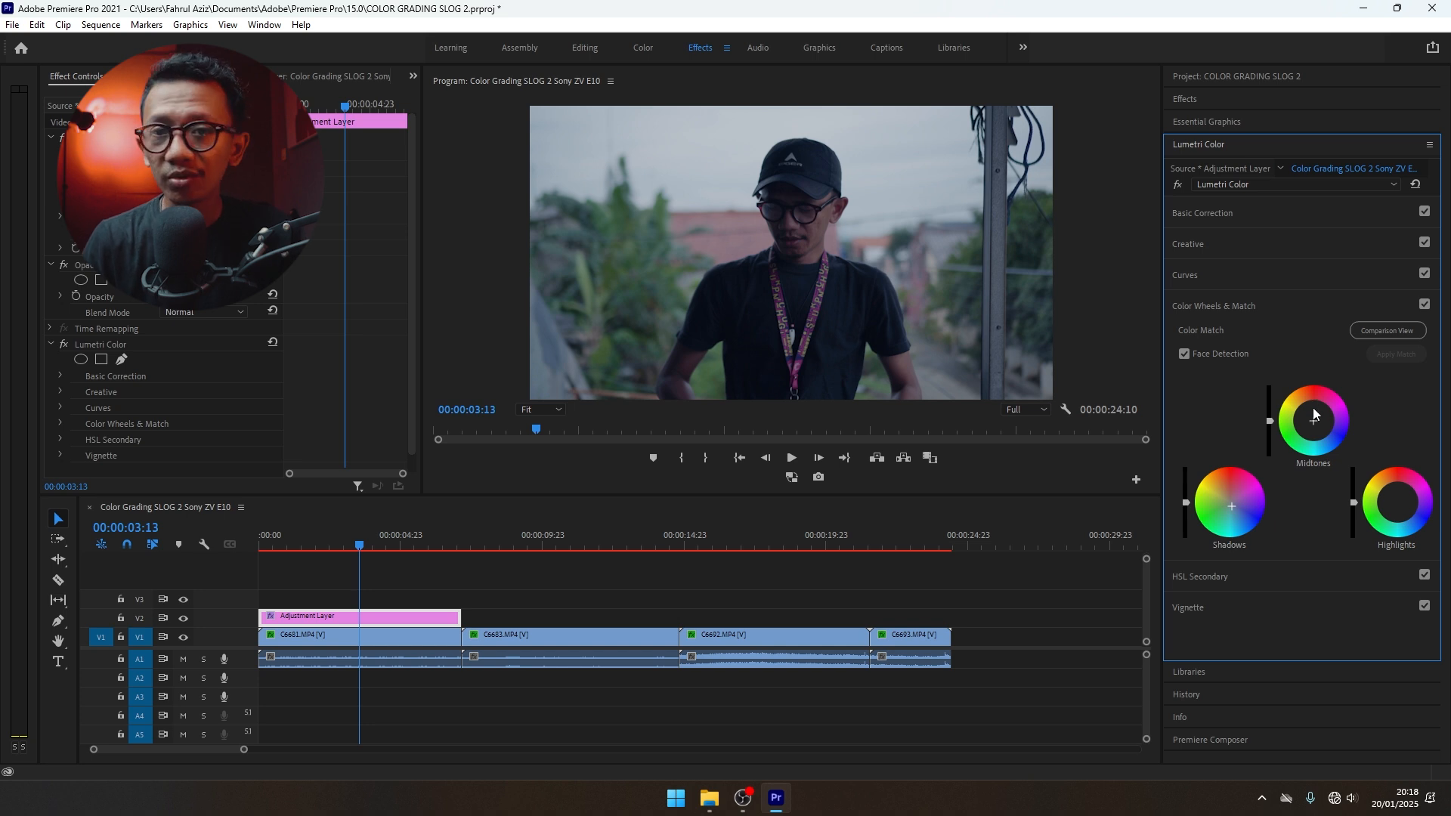
left_click_drag(1313, 406, 1309, 417)
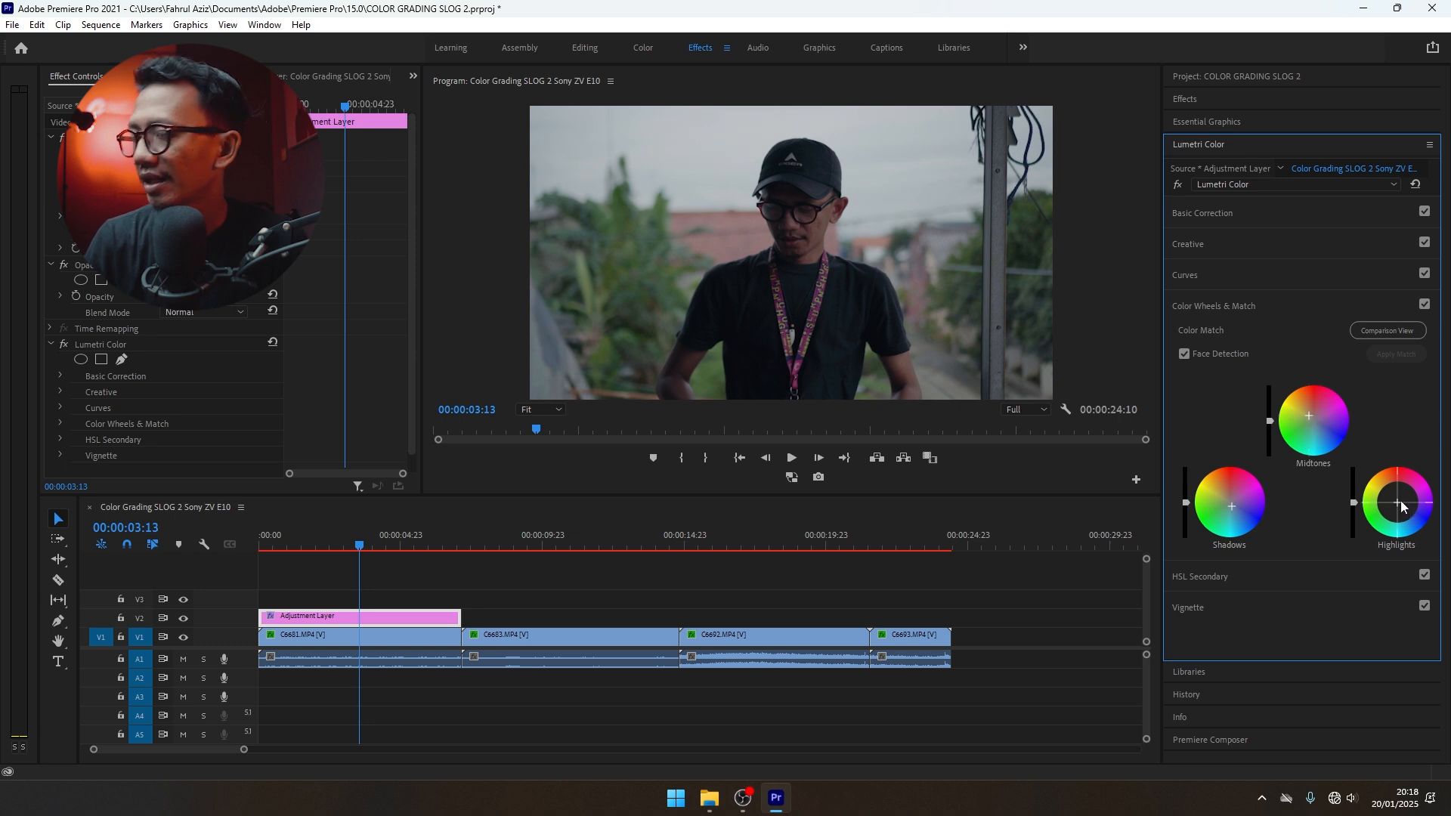
left_click_drag(1402, 506, 1401, 506)
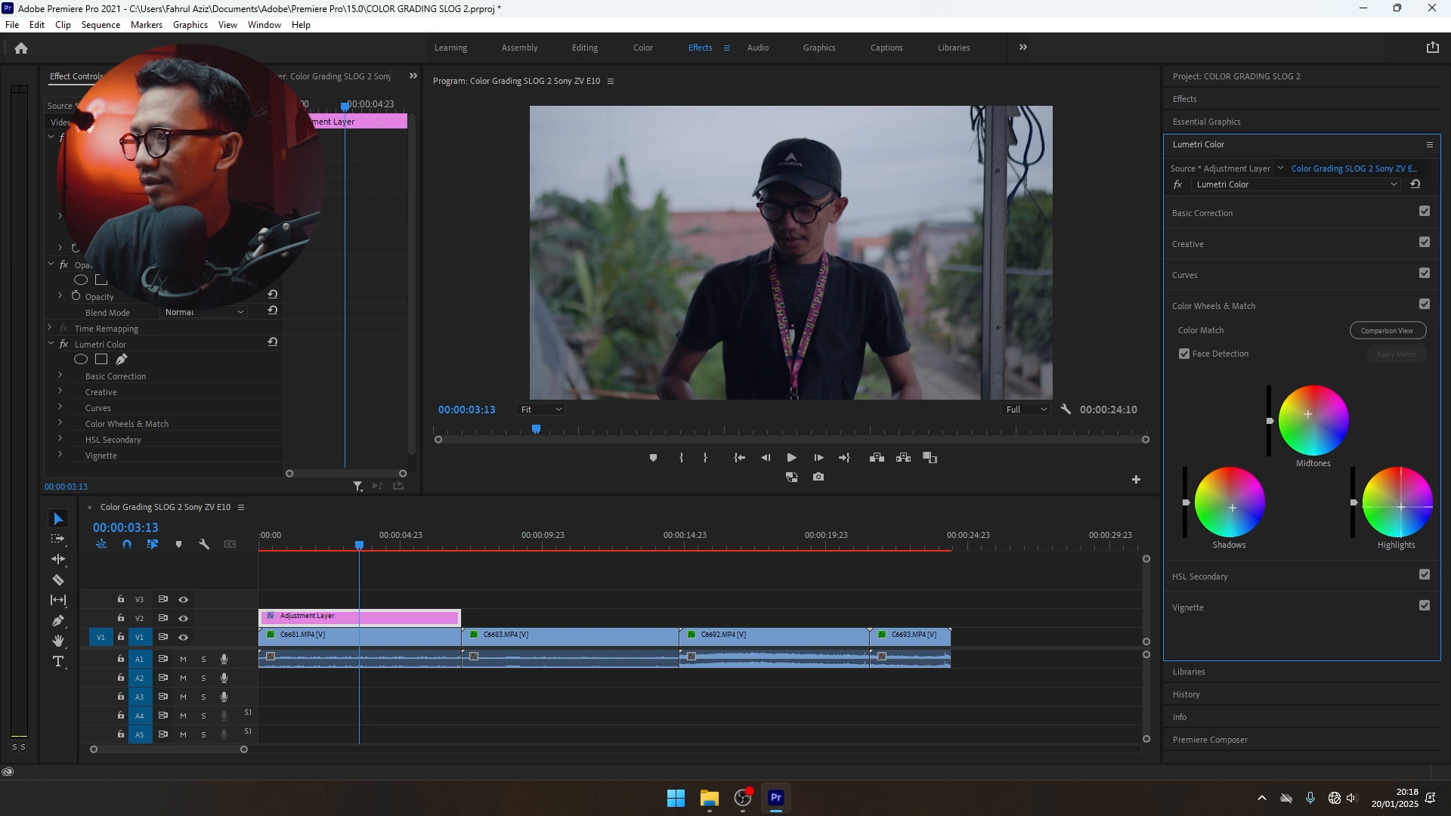
key("grave")
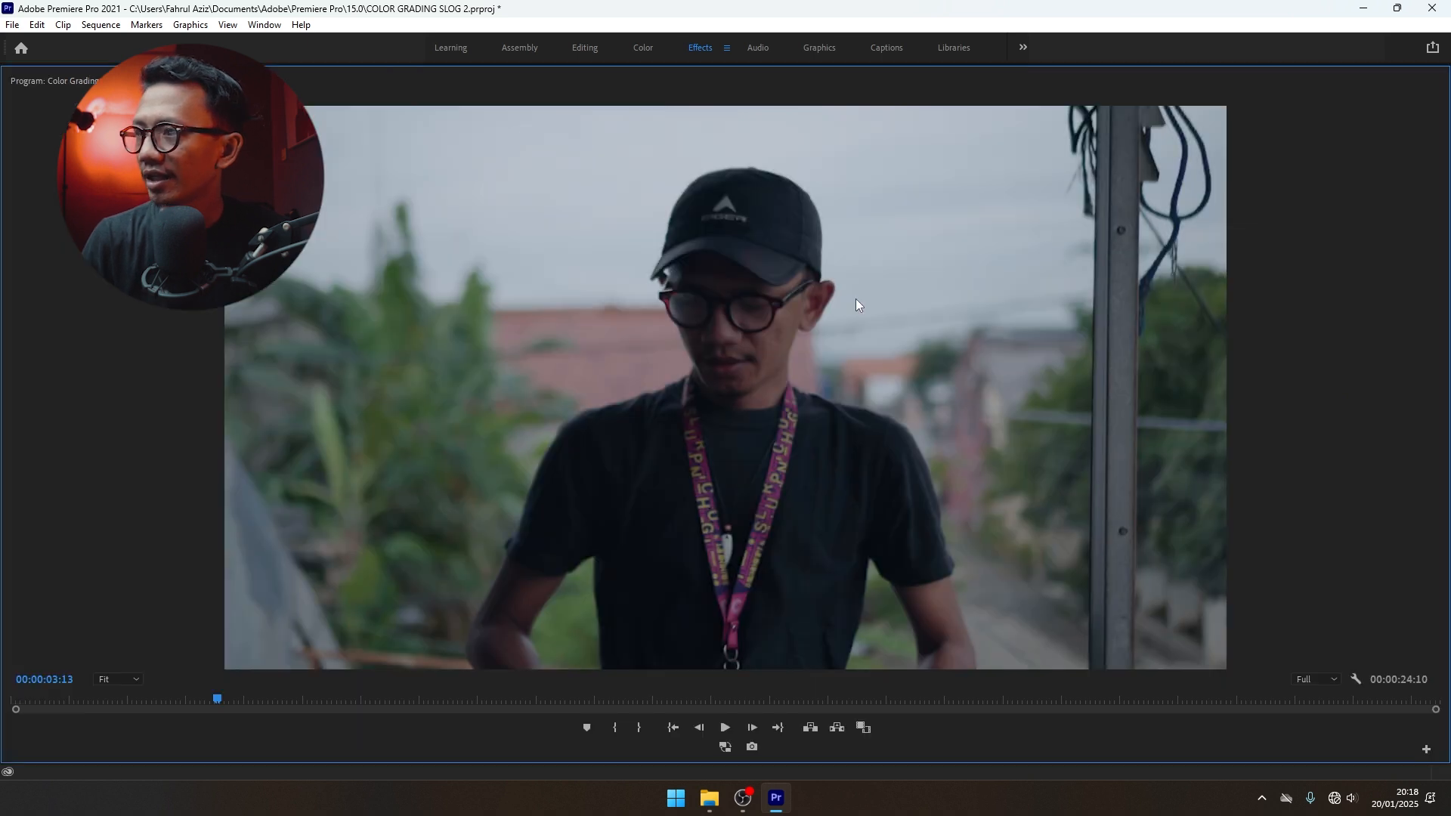
key("grave")
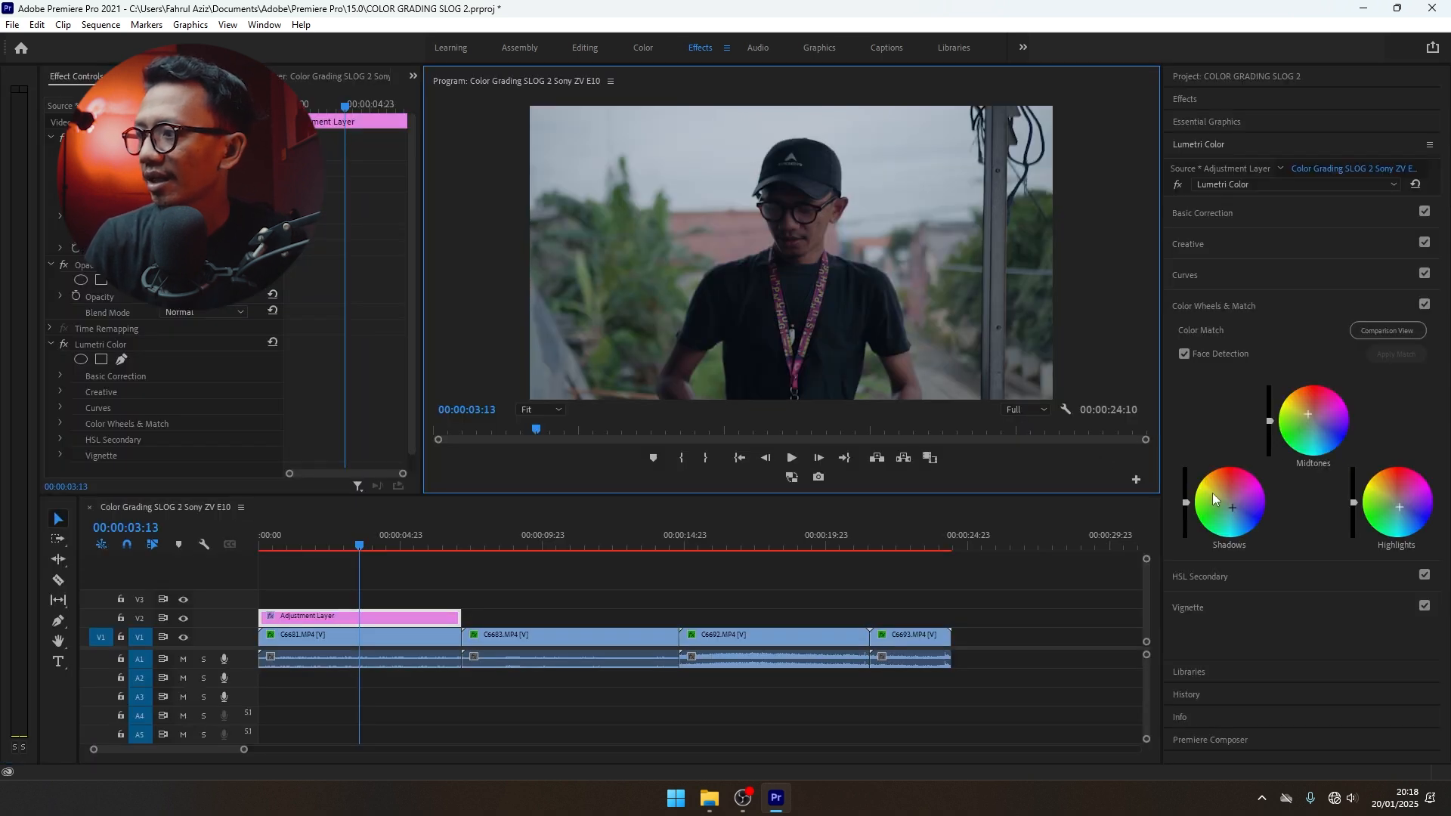
Step: Raise the color wheels' shadow and midtone luminance very slightly and the highlight luminance a little more
left_click_drag(1186, 502, 1185, 499)
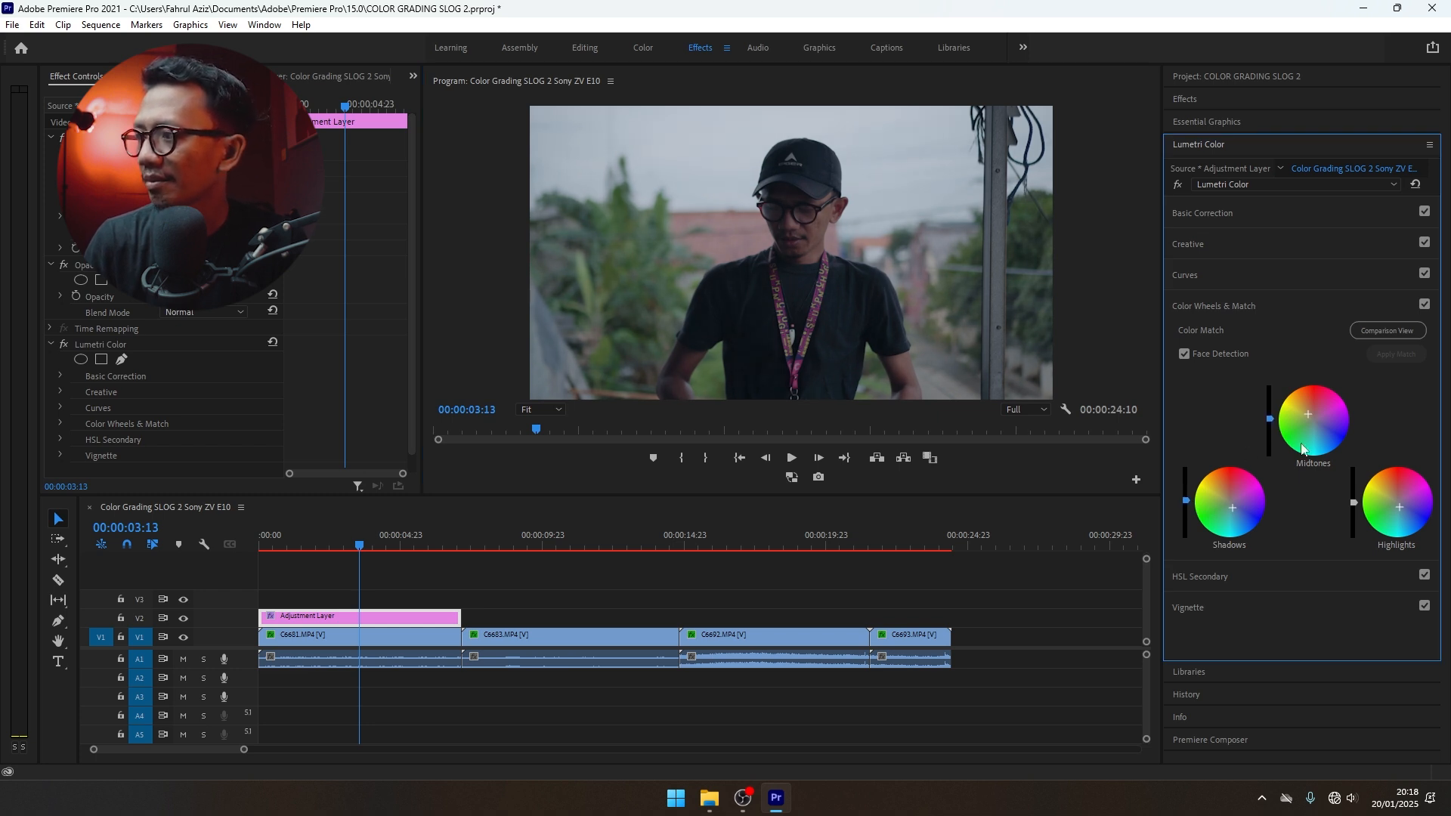
mouse_move(1353, 501)
left_mouse_down()
mouse_move(1354, 519)
mouse_move(1353, 494)
left_mouse_up()
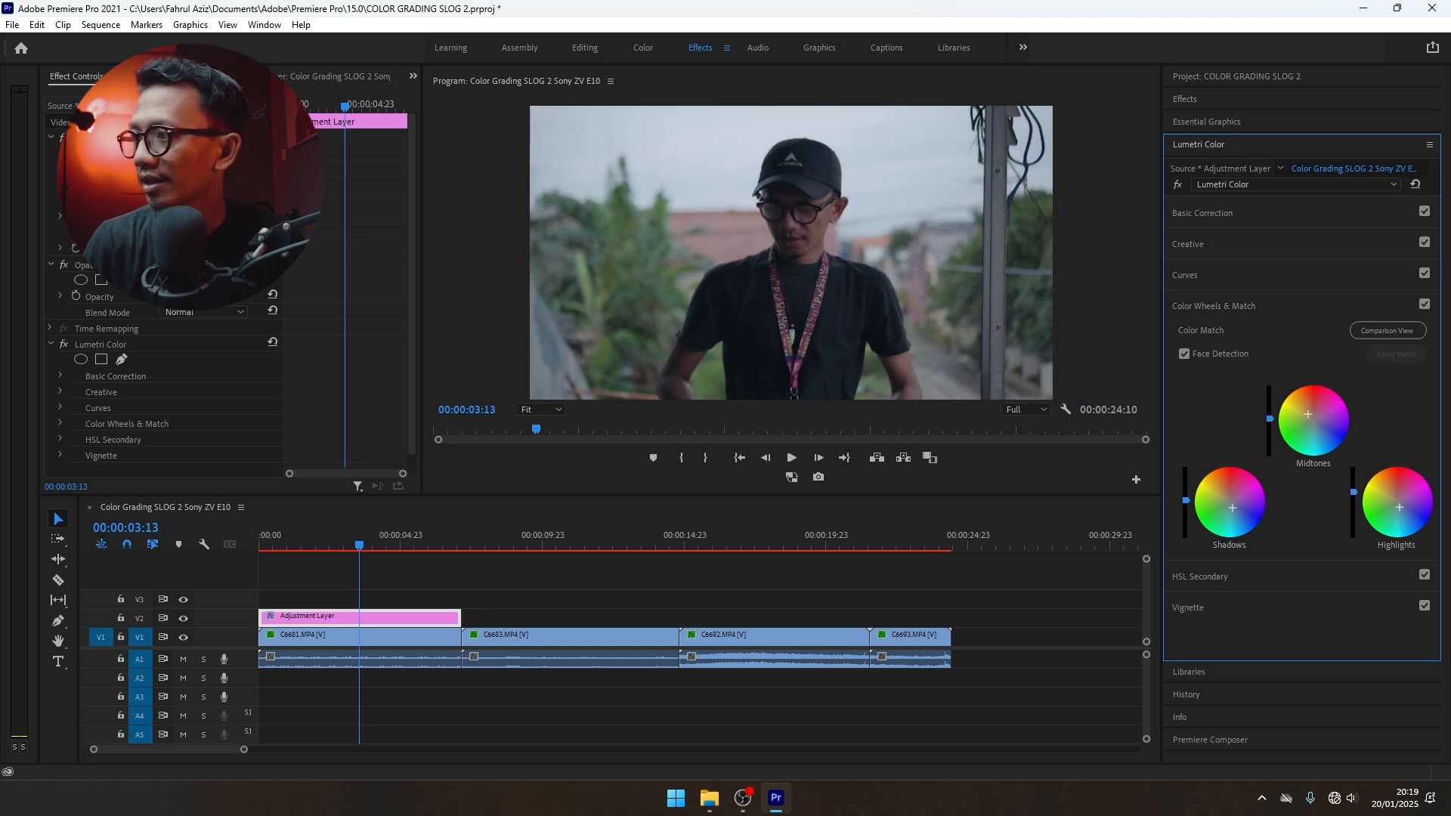
left_click(1216, 307)
Step: Shape the Hue vs Hue curve with anchor points at orange and cyan-green, raising the yellow and green hues slightly between them
left_click(1208, 275)
left_click(1208, 273)
left_click(1208, 275)
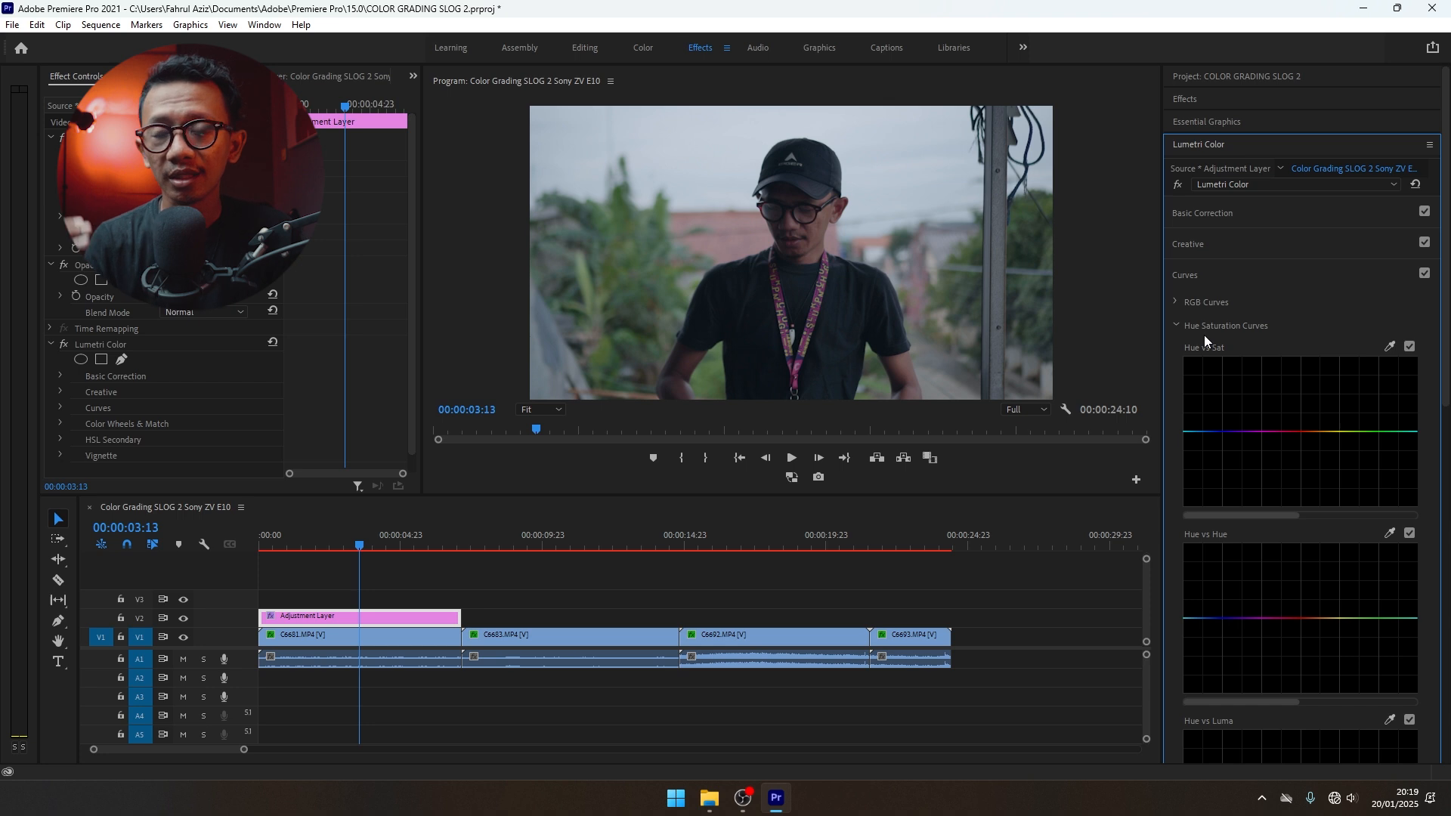
key("ctrl+s")
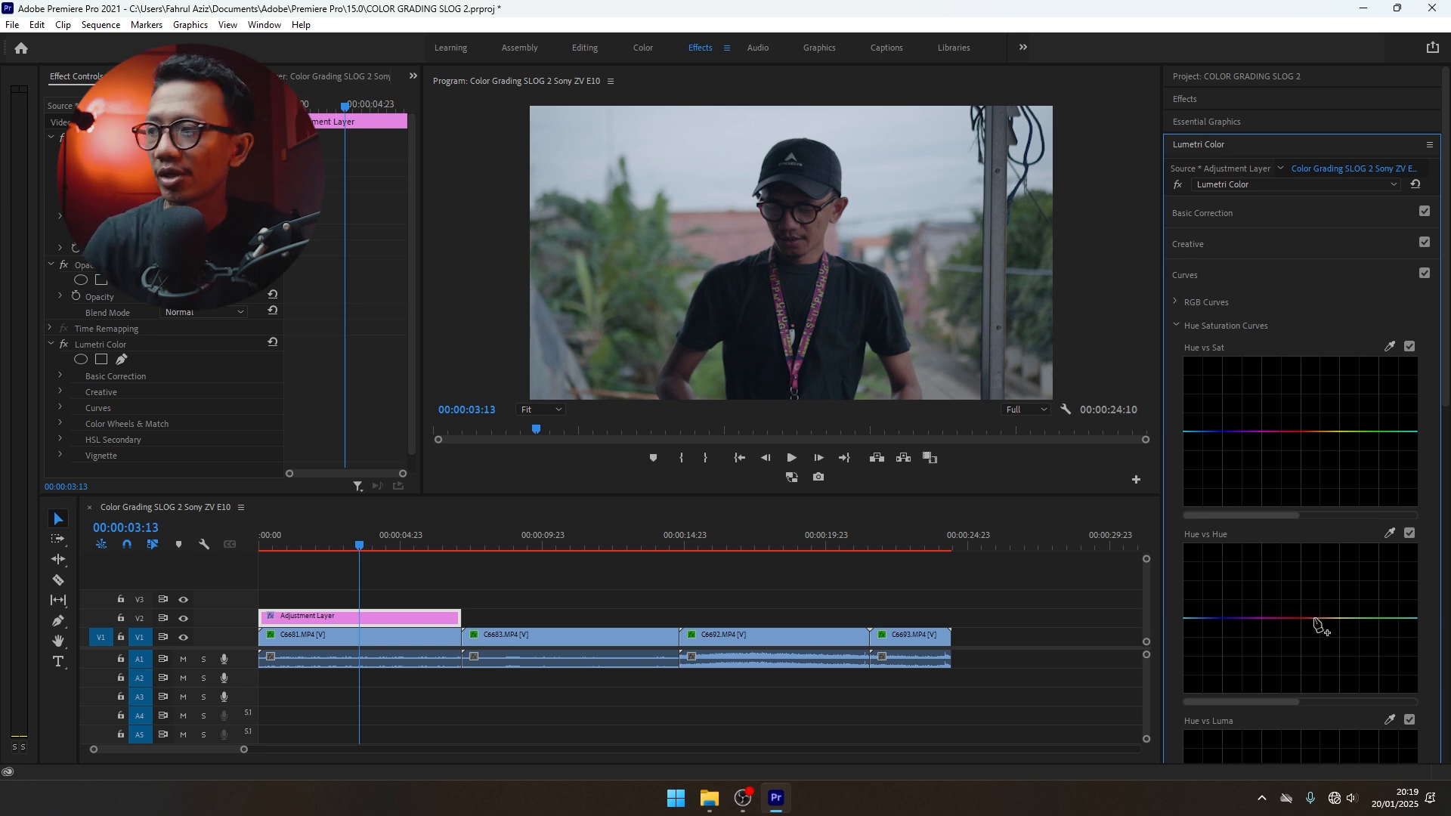
left_click(1318, 618)
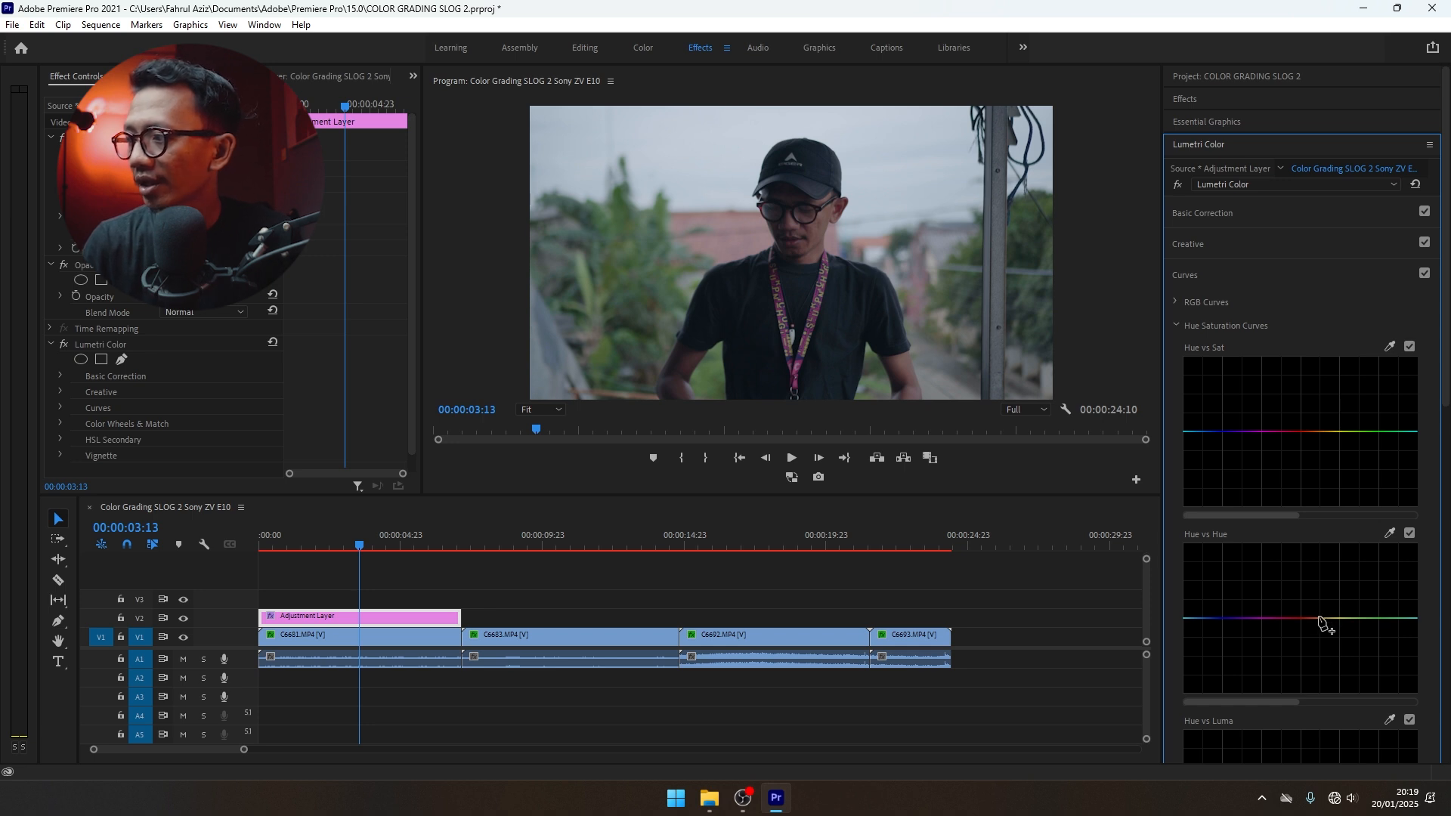
left_click(1398, 618)
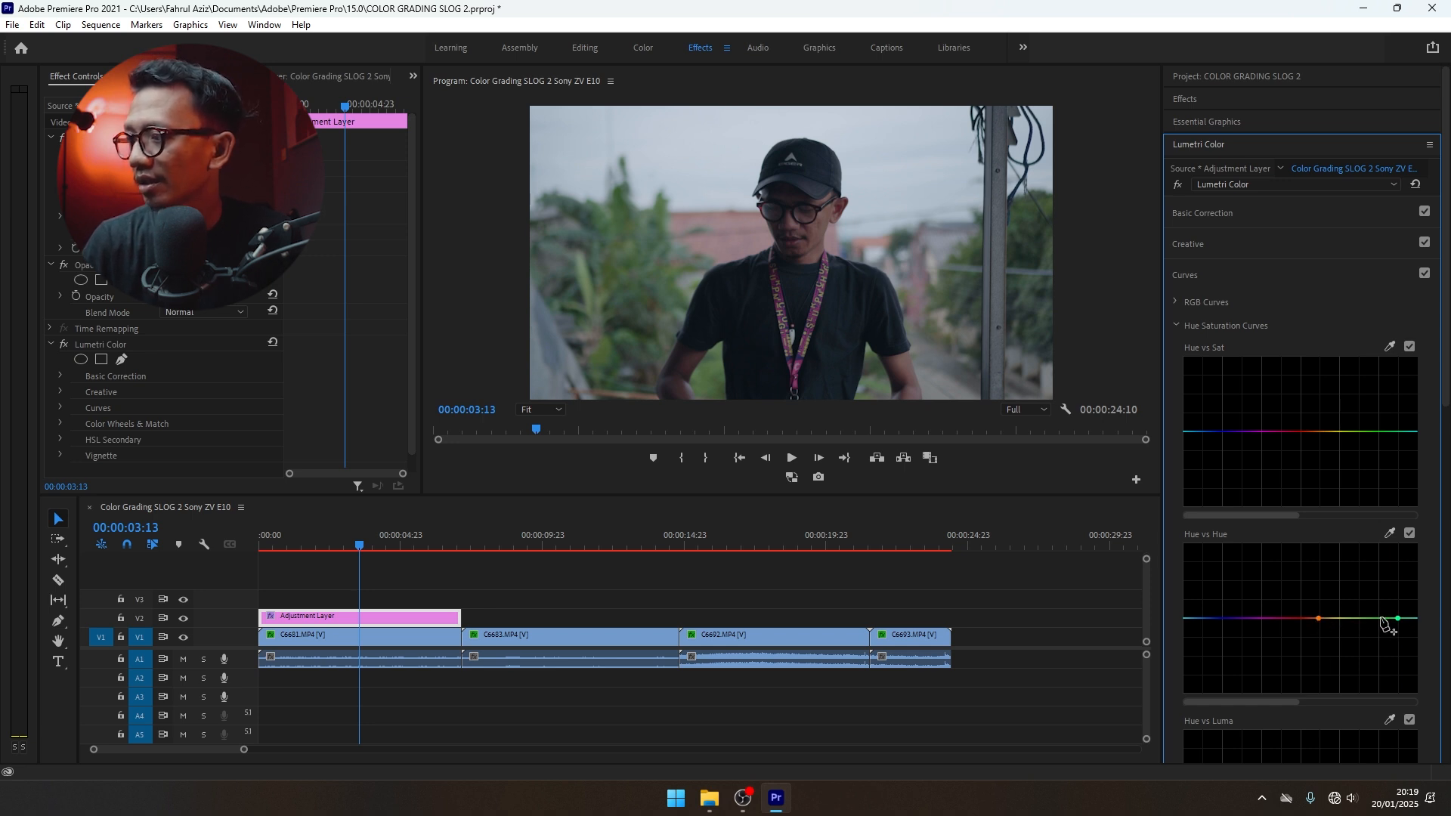
mouse_move(1360, 618)
left_mouse_down()
mouse_move(1365, 631)
mouse_move(1368, 607)
mouse_move(1339, 604)
mouse_move(1371, 613)
mouse_move(1364, 637)
mouse_move(1383, 613)
mouse_move(1339, 613)
mouse_move(1405, 617)
mouse_move(1355, 611)
left_mouse_up()
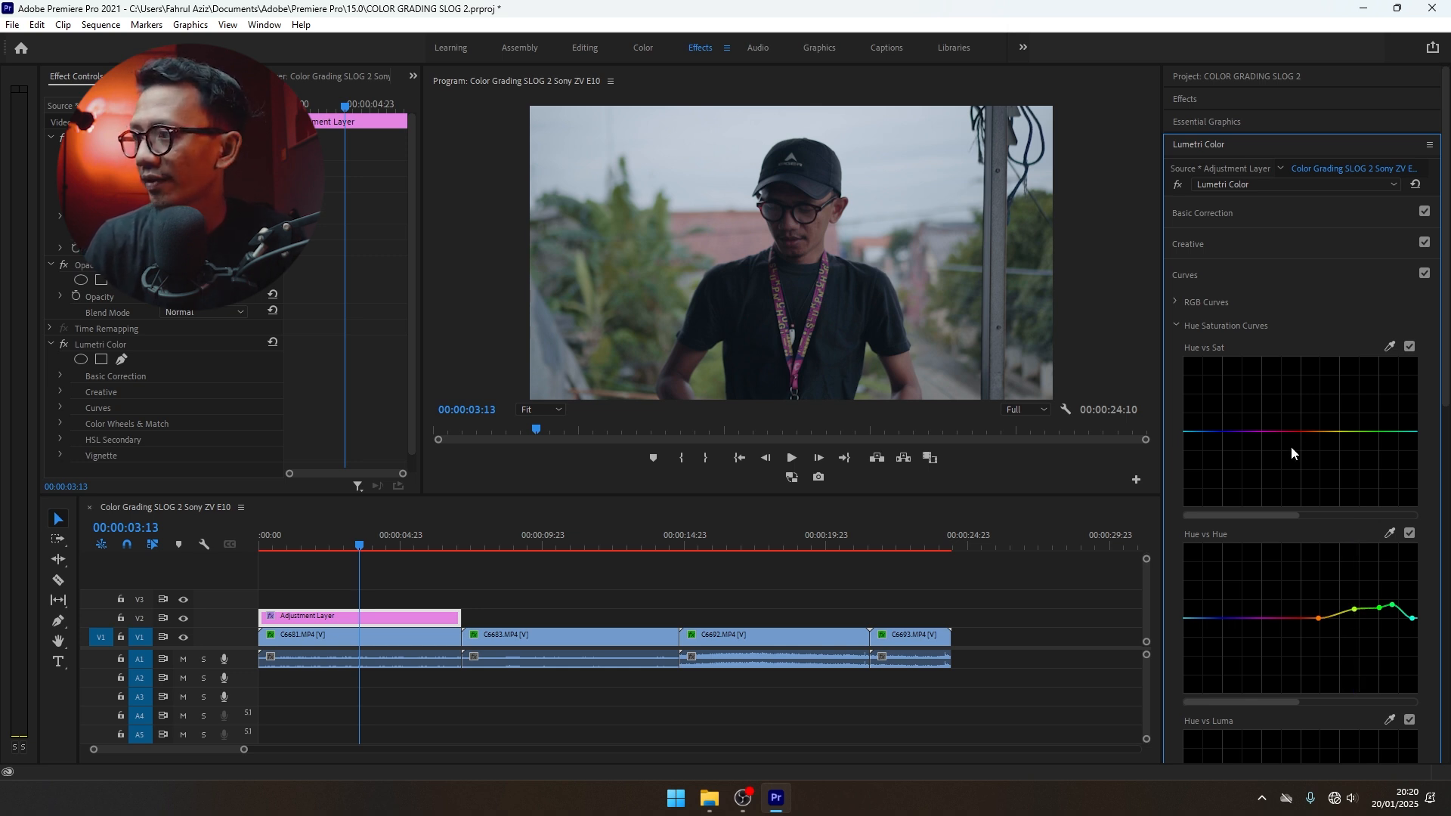
Step: Raise the yellow and lower the green saturation in Hue vs Sat, and lift the green end of Hue vs Hue a little more
left_click(1318, 432)
left_click(1400, 432)
mouse_move(1364, 432)
left_mouse_down()
mouse_move(1368, 486)
mouse_move(1357, 395)
mouse_move(1361, 462)
mouse_move(1360, 414)
mouse_move(1364, 446)
mouse_move(1361, 417)
mouse_move(1385, 415)
mouse_move(1336, 416)
mouse_move(1374, 429)
mouse_move(1373, 448)
mouse_move(1407, 432)
mouse_move(1375, 441)
left_mouse_up()
left_click(1339, 419)
left_click_drag(1341, 422, 1335, 417)
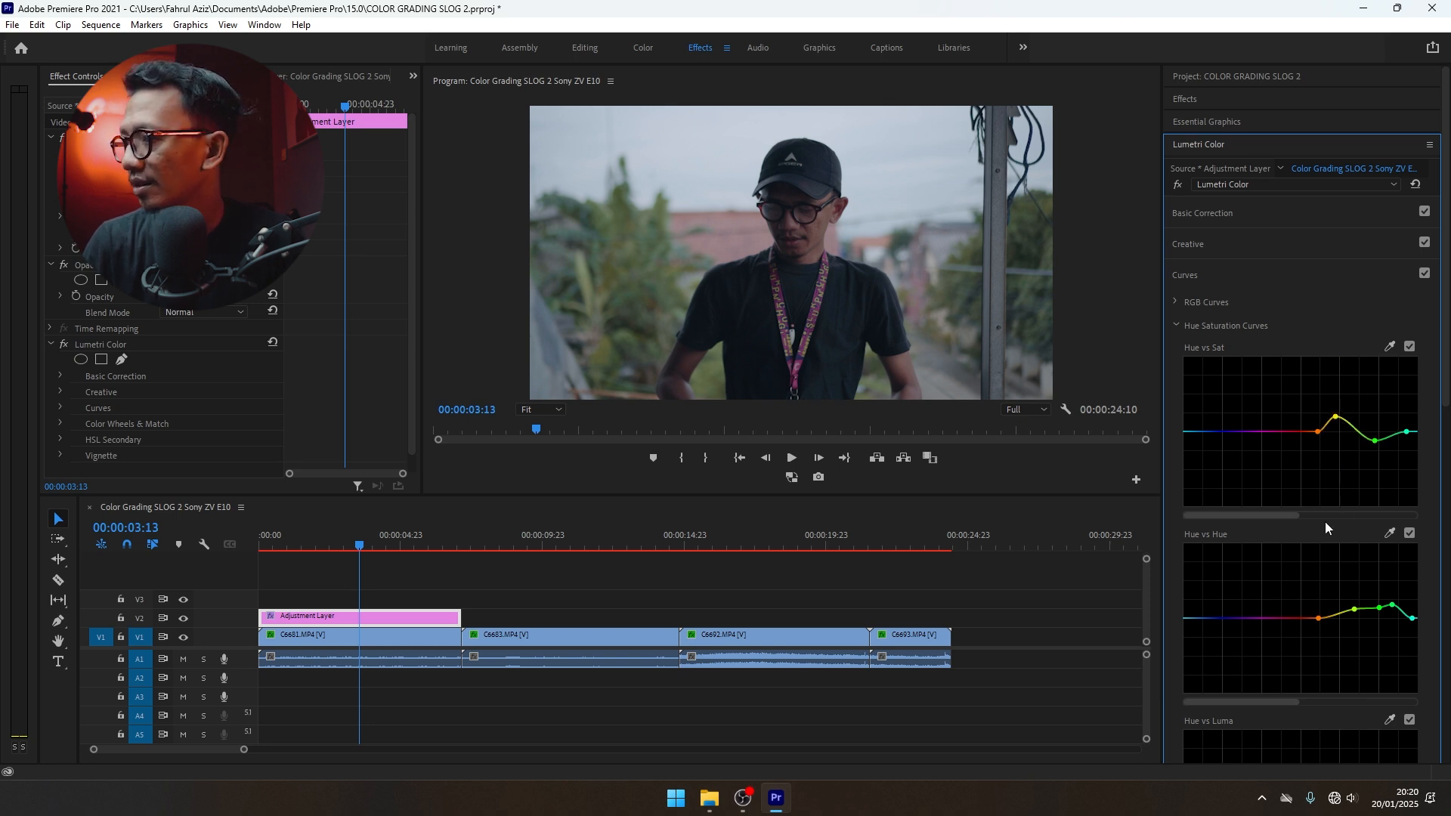
left_click_drag(1354, 610, 1404, 609)
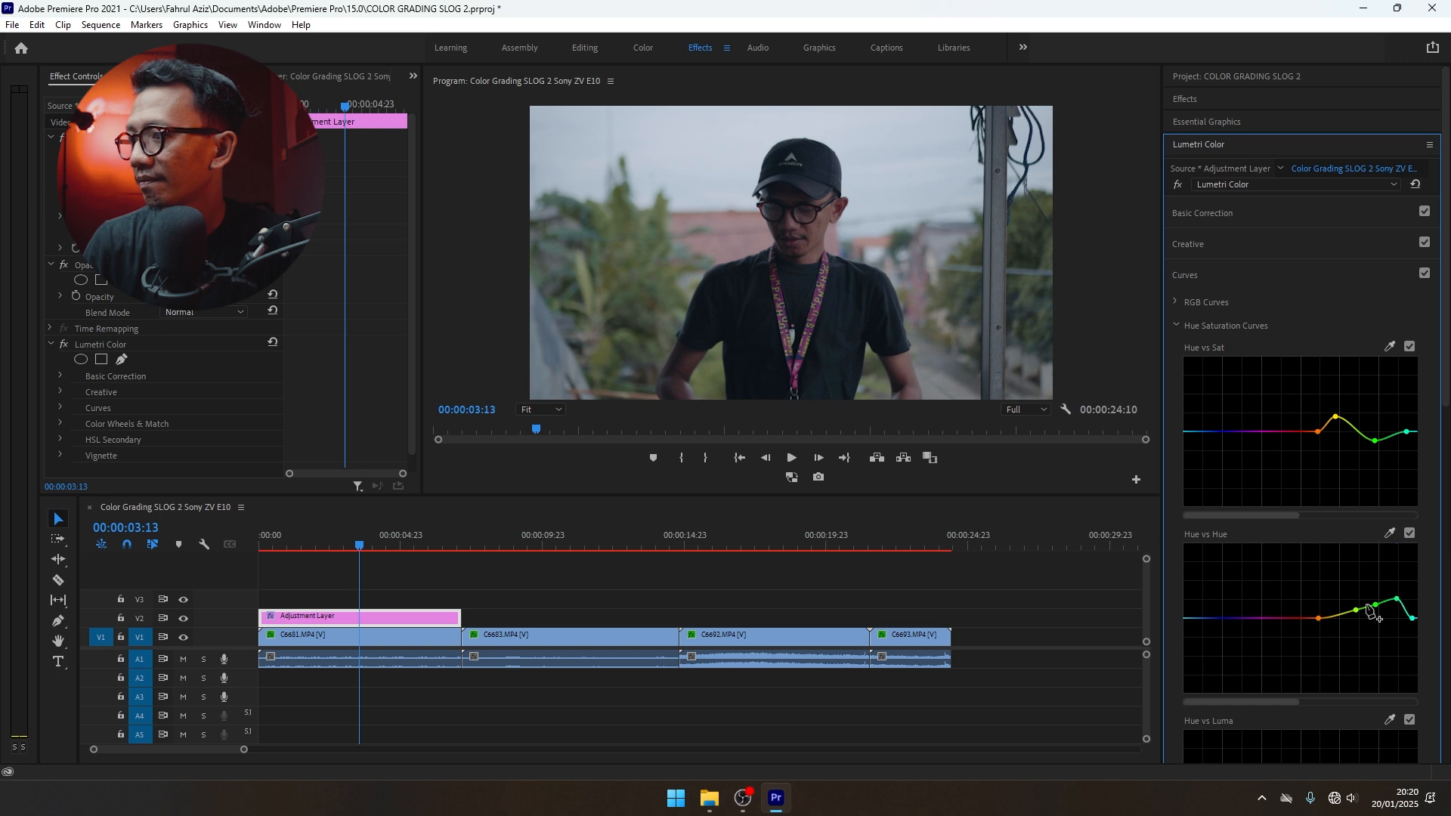
left_click(1177, 324)
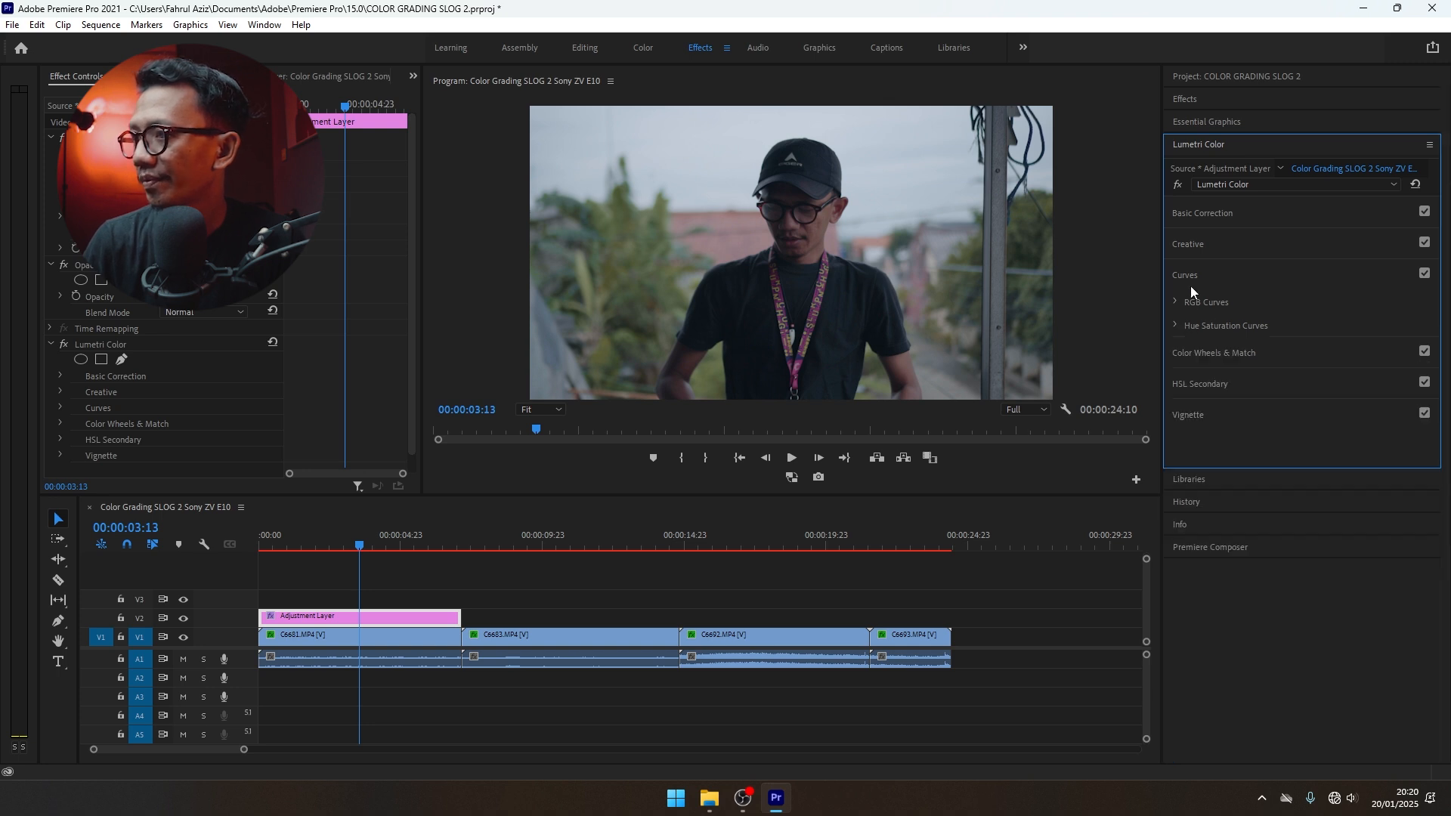
Step: Refine the color wheels, pushing the shadows slightly further toward blue and the midtones slightly further toward orange
left_click(1191, 283)
left_click(1217, 316)
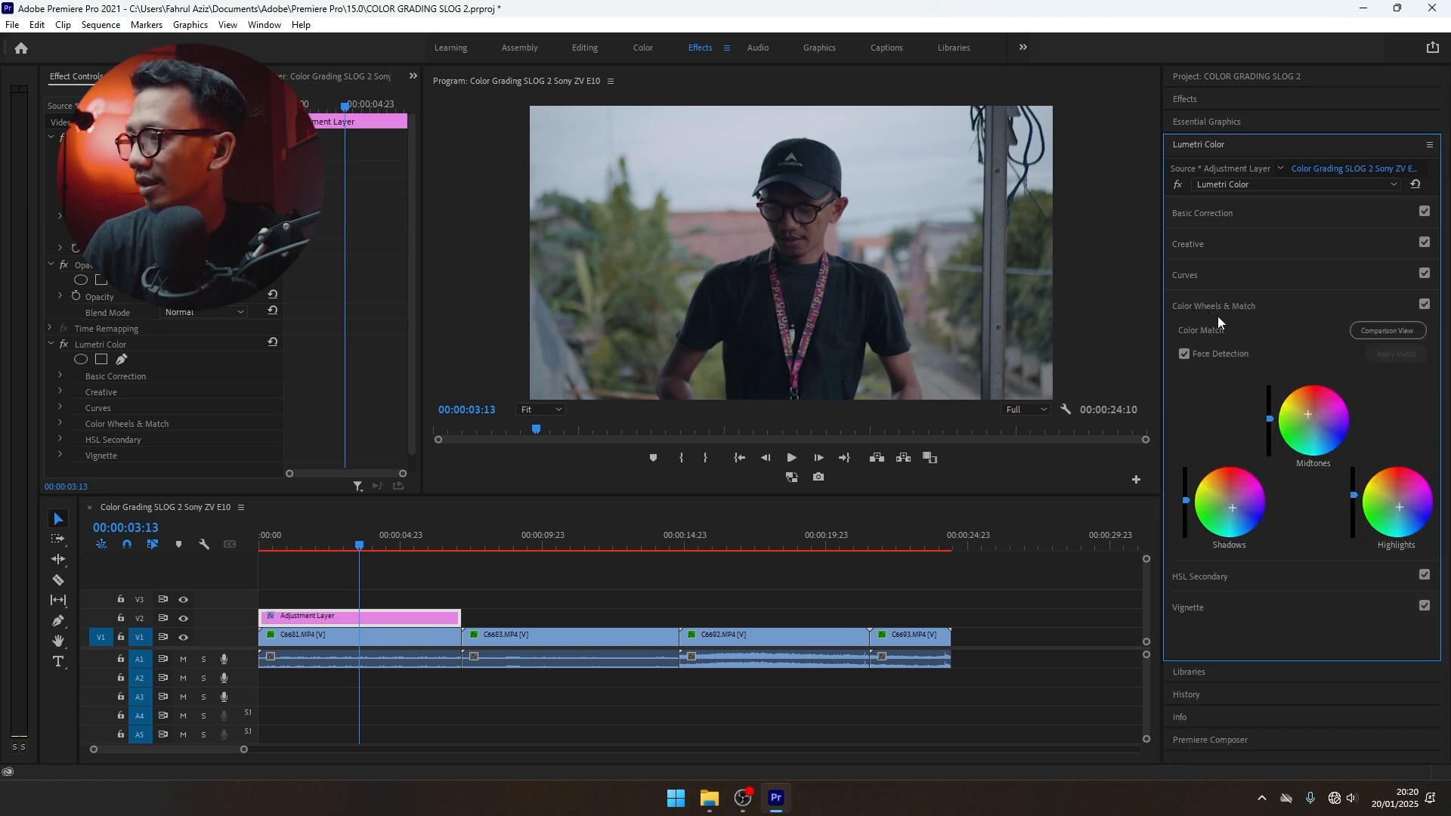
left_click_drag(1185, 502, 1185, 507)
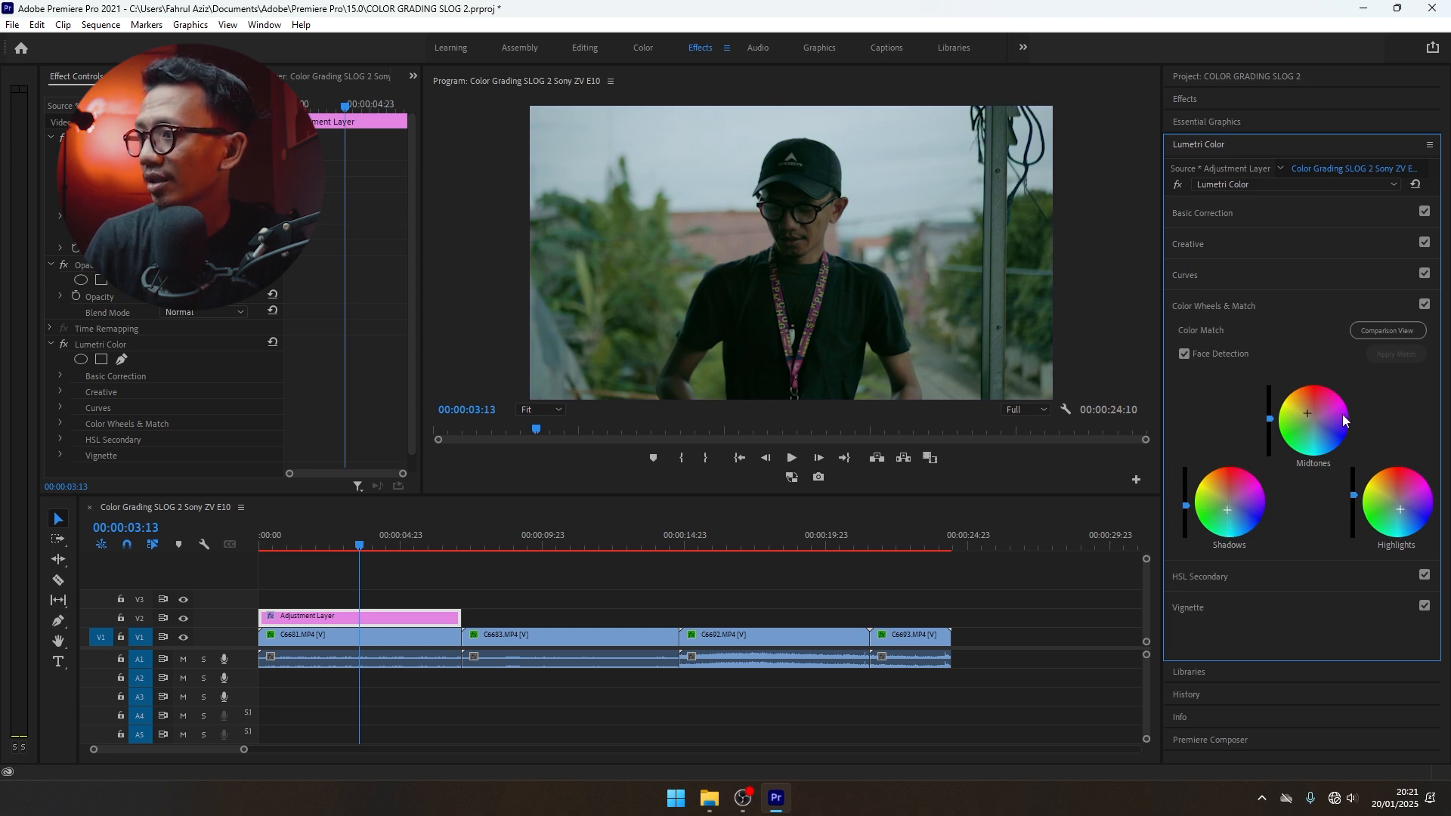
left_click_drag(1310, 414, 1318, 413)
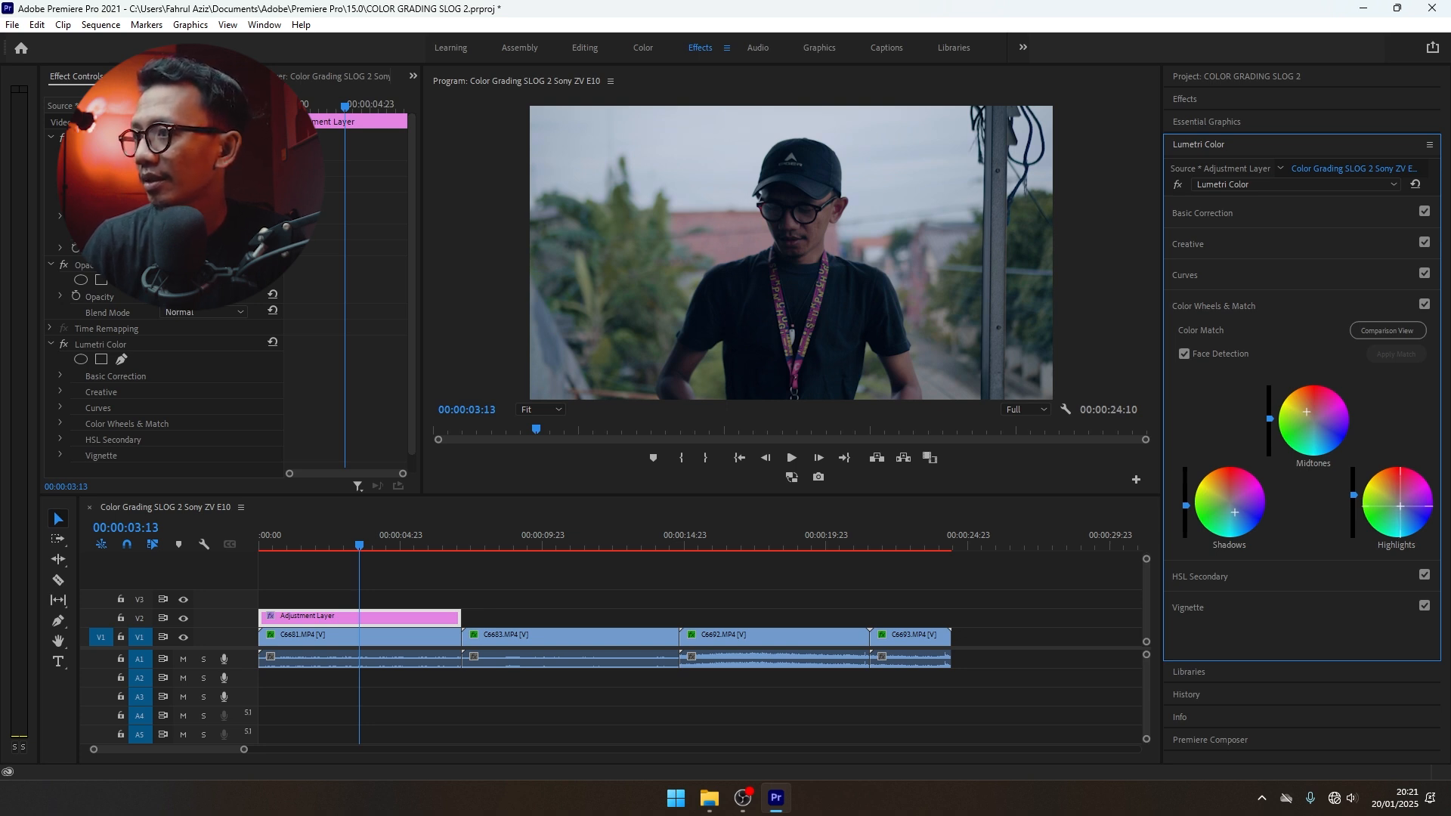
left_click(1222, 304)
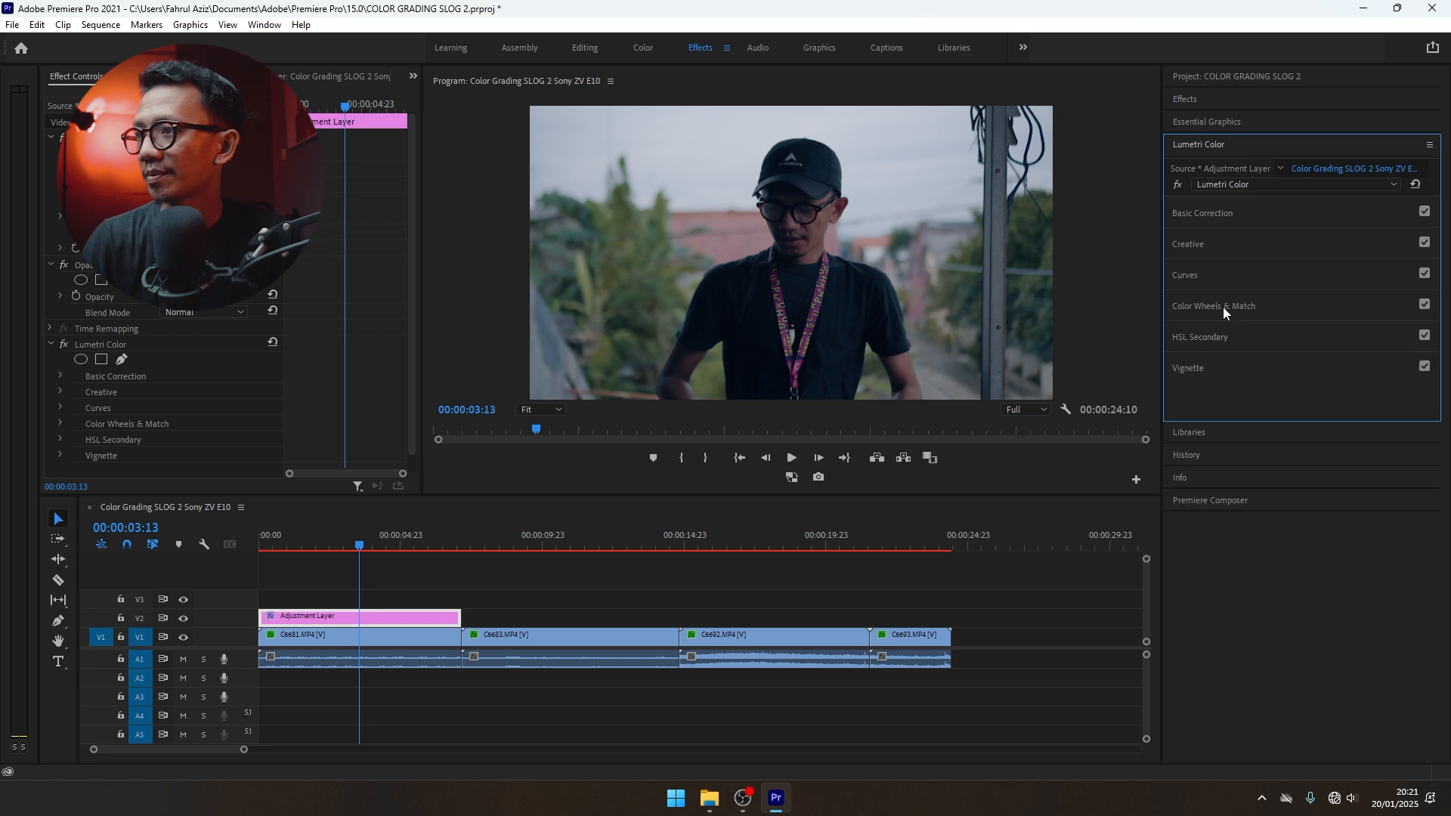
Step: Compare the first clip with and without the adjustment layer, play it from the start and inspect the graded picture enlarged
left_click(183, 619)
left_click(183, 618)
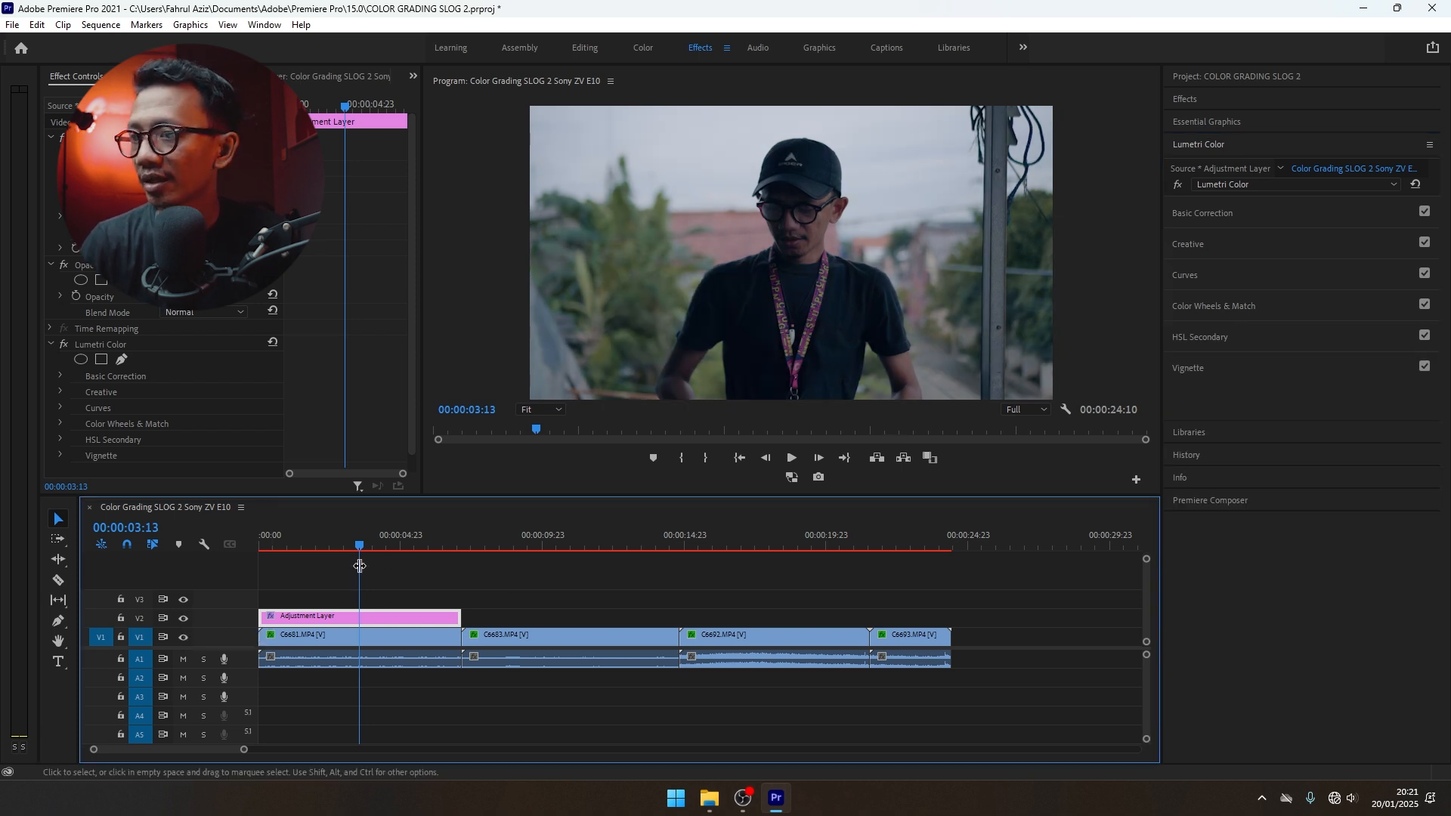
left_click_drag(361, 538, 308, 543)
key("space")
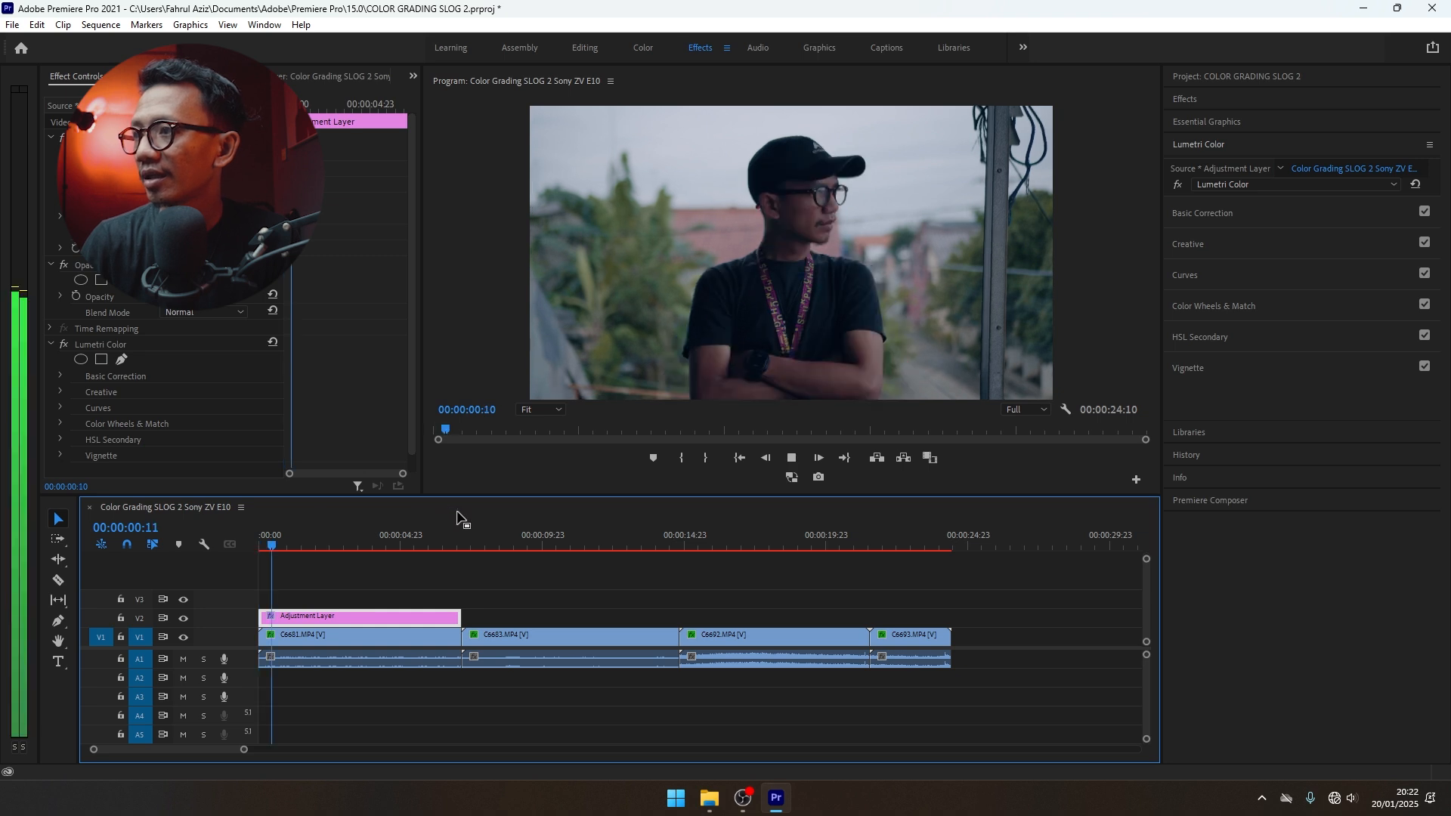
key("space")
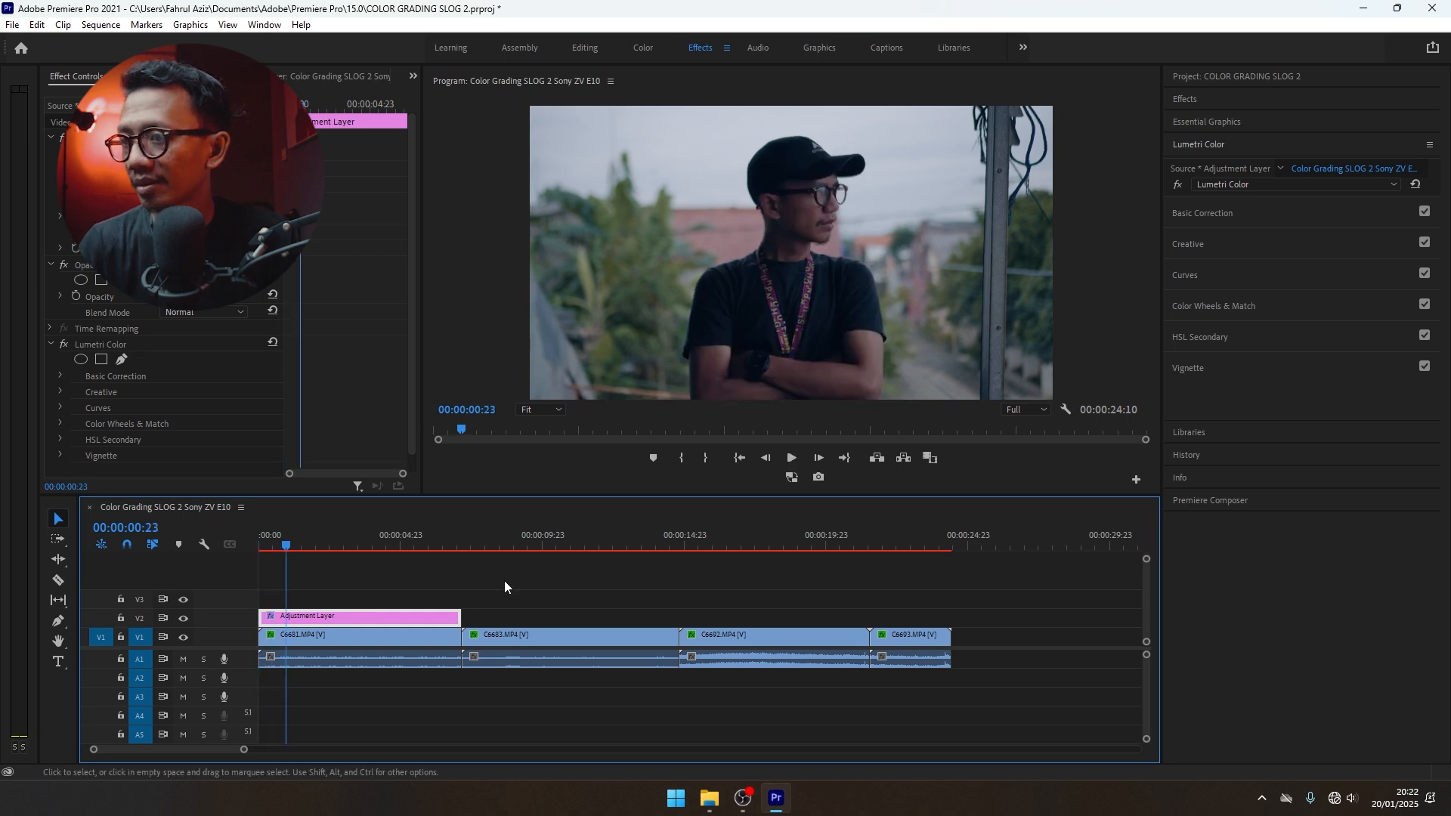
key("grave")
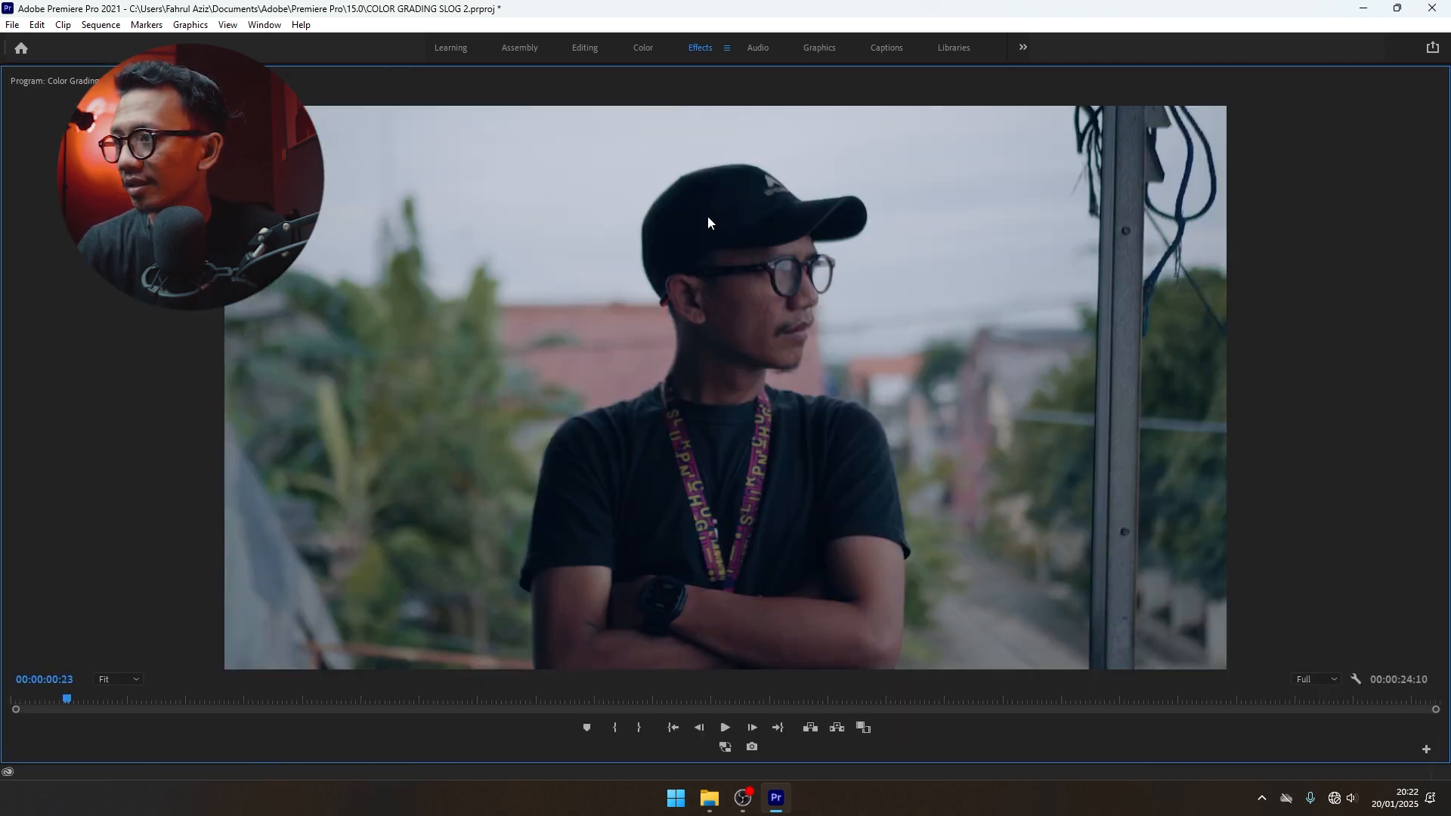
key("grave")
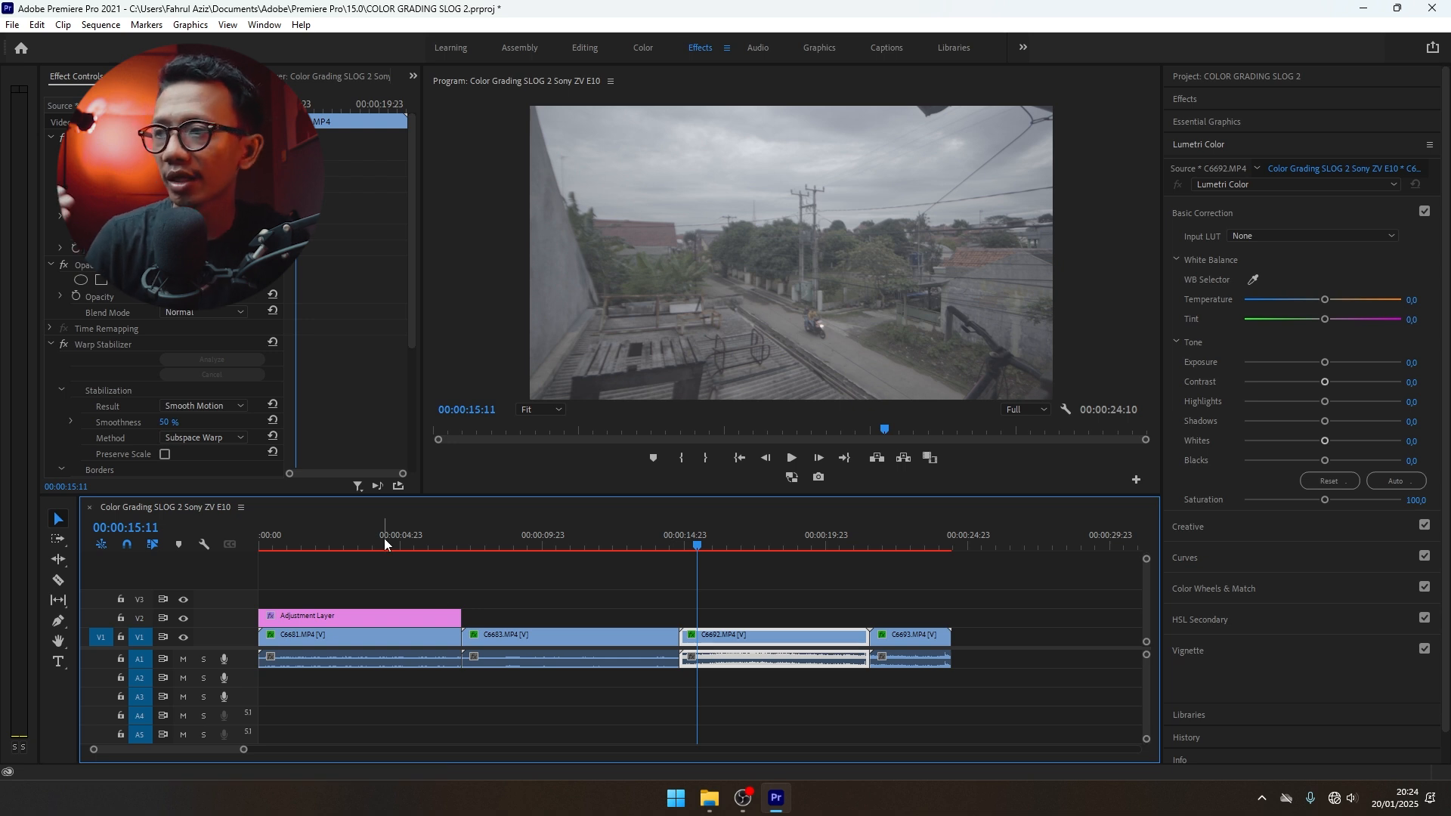
Step: Copy the graded adjustment layer on V2 from the first clip to the start of clip C6692.MP4
left_click(371, 621)
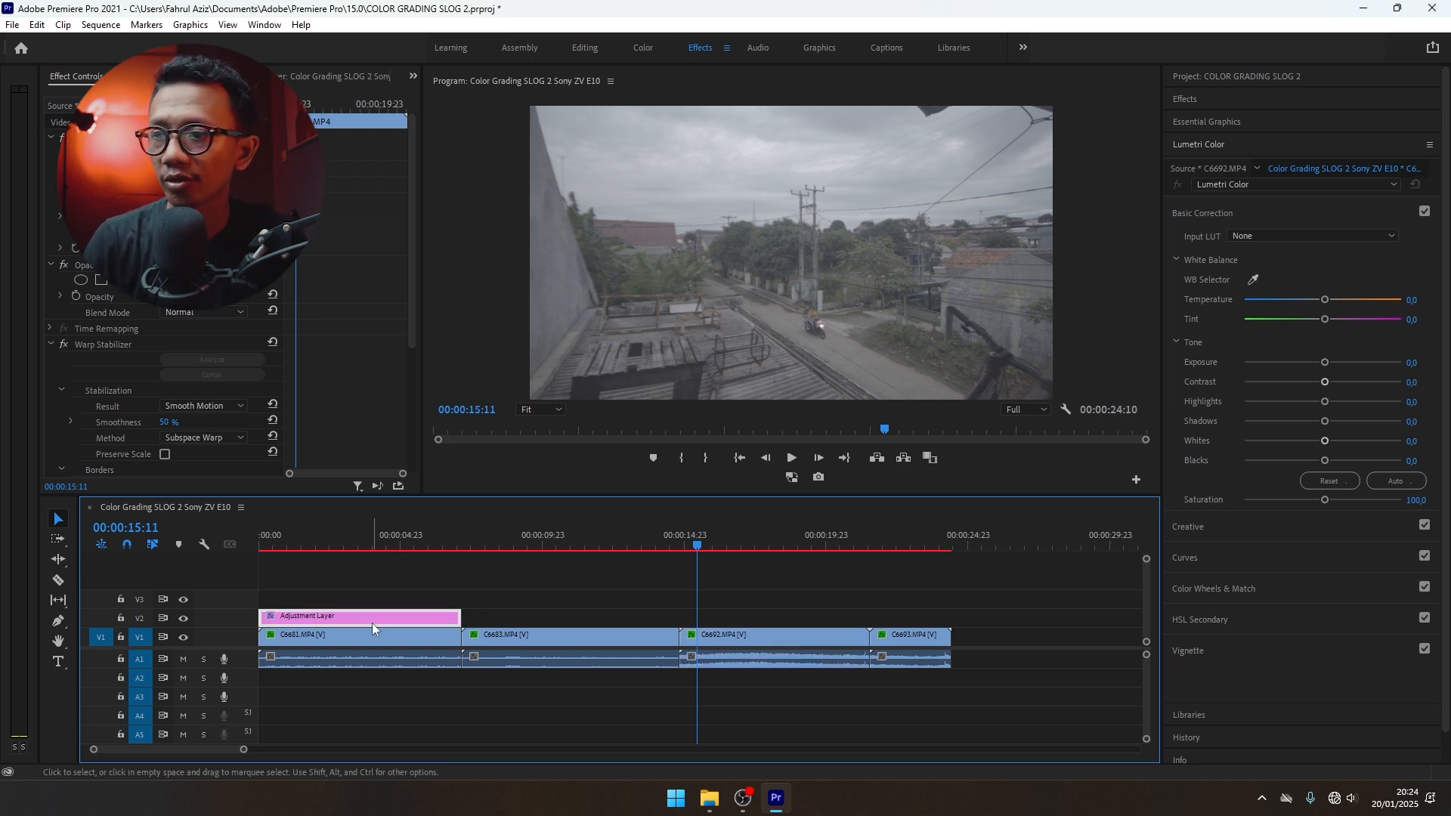
left_click_drag(302, 619, 725, 626)
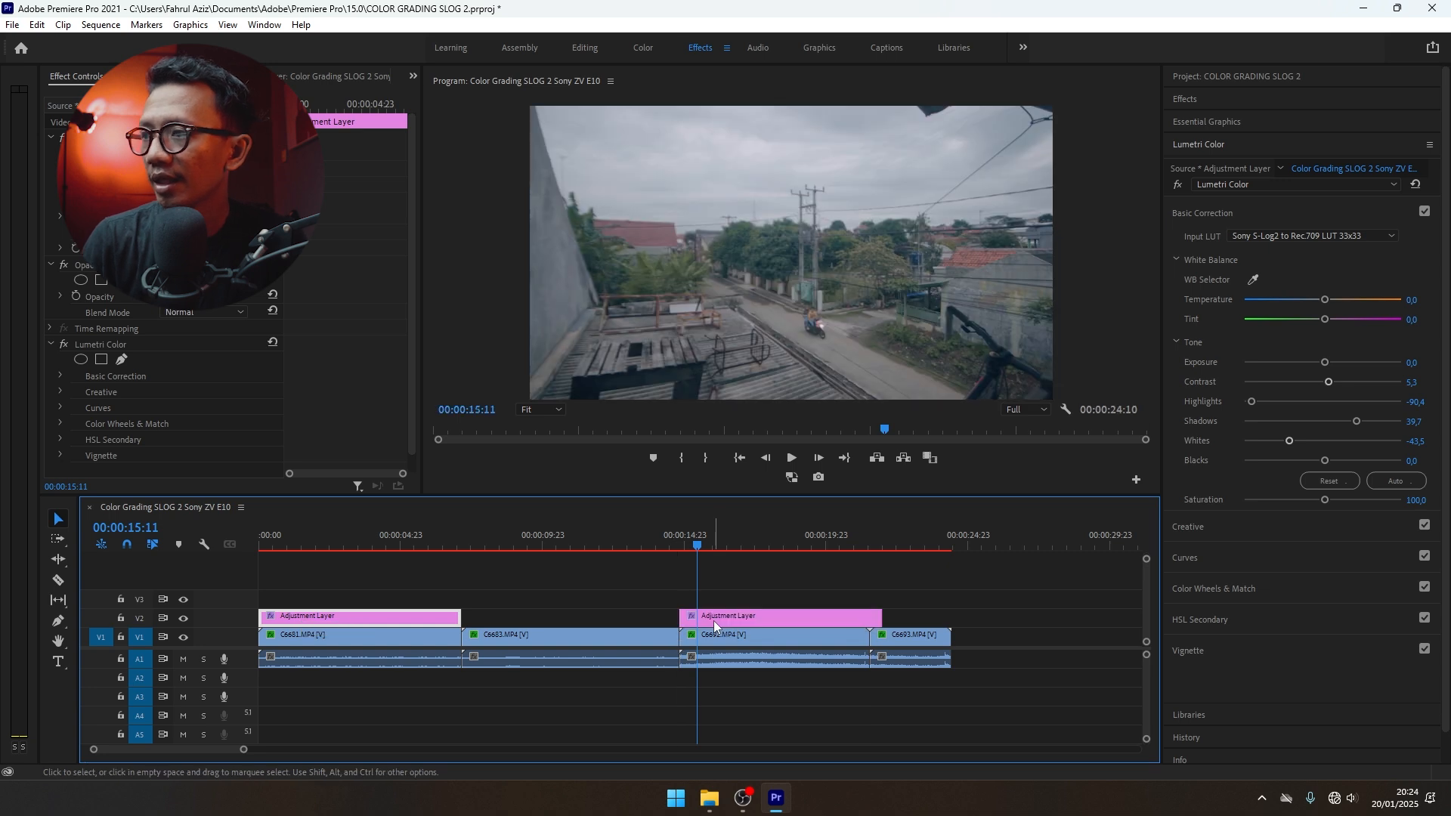
left_click(725, 547)
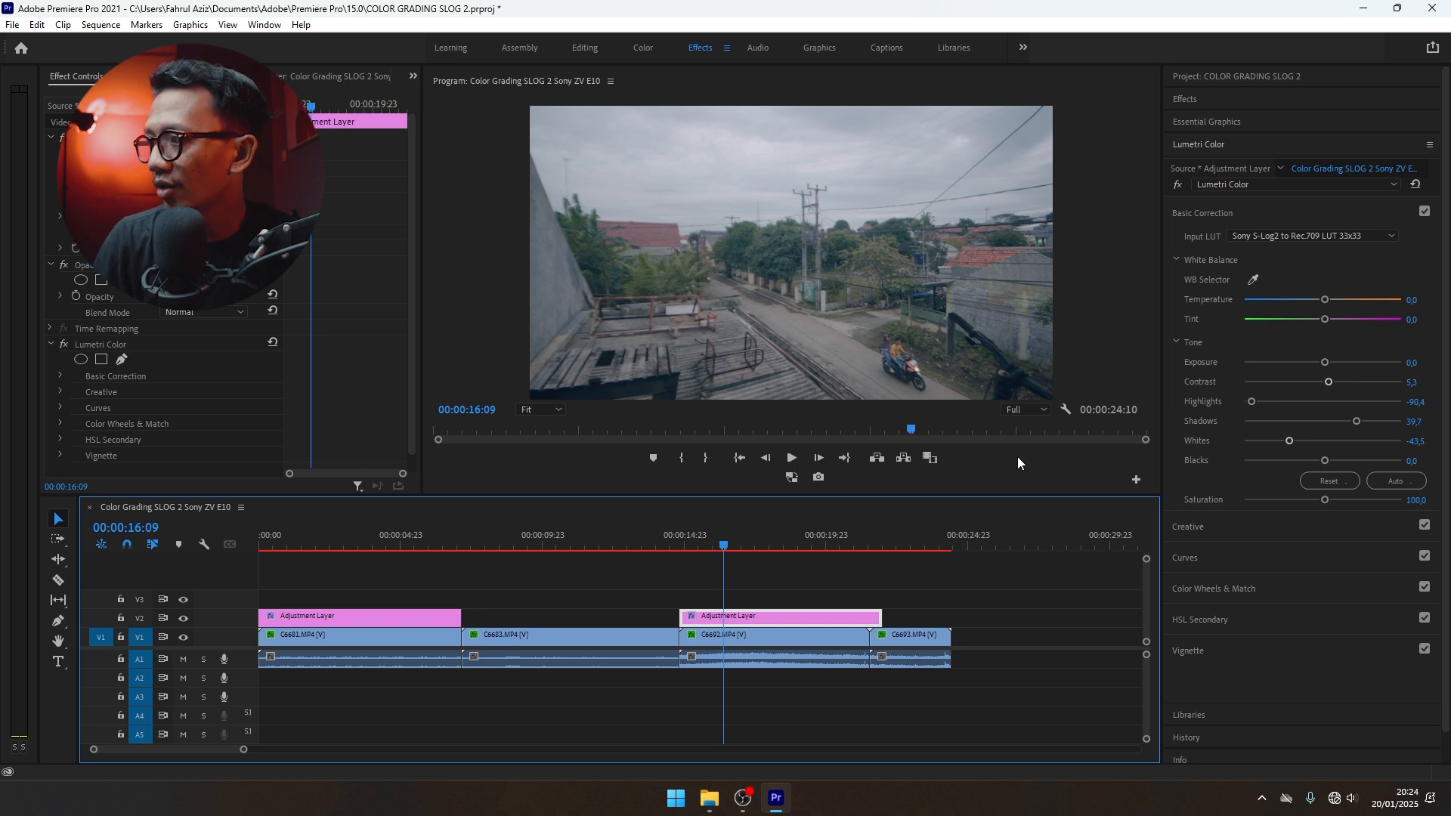
Step: Set the copied layer's Contrast to 31,1 and Shadows to 21,5, and trim its end to match clip C6692.MP4
left_click_drag(1331, 381, 1340, 421)
left_click(751, 547)
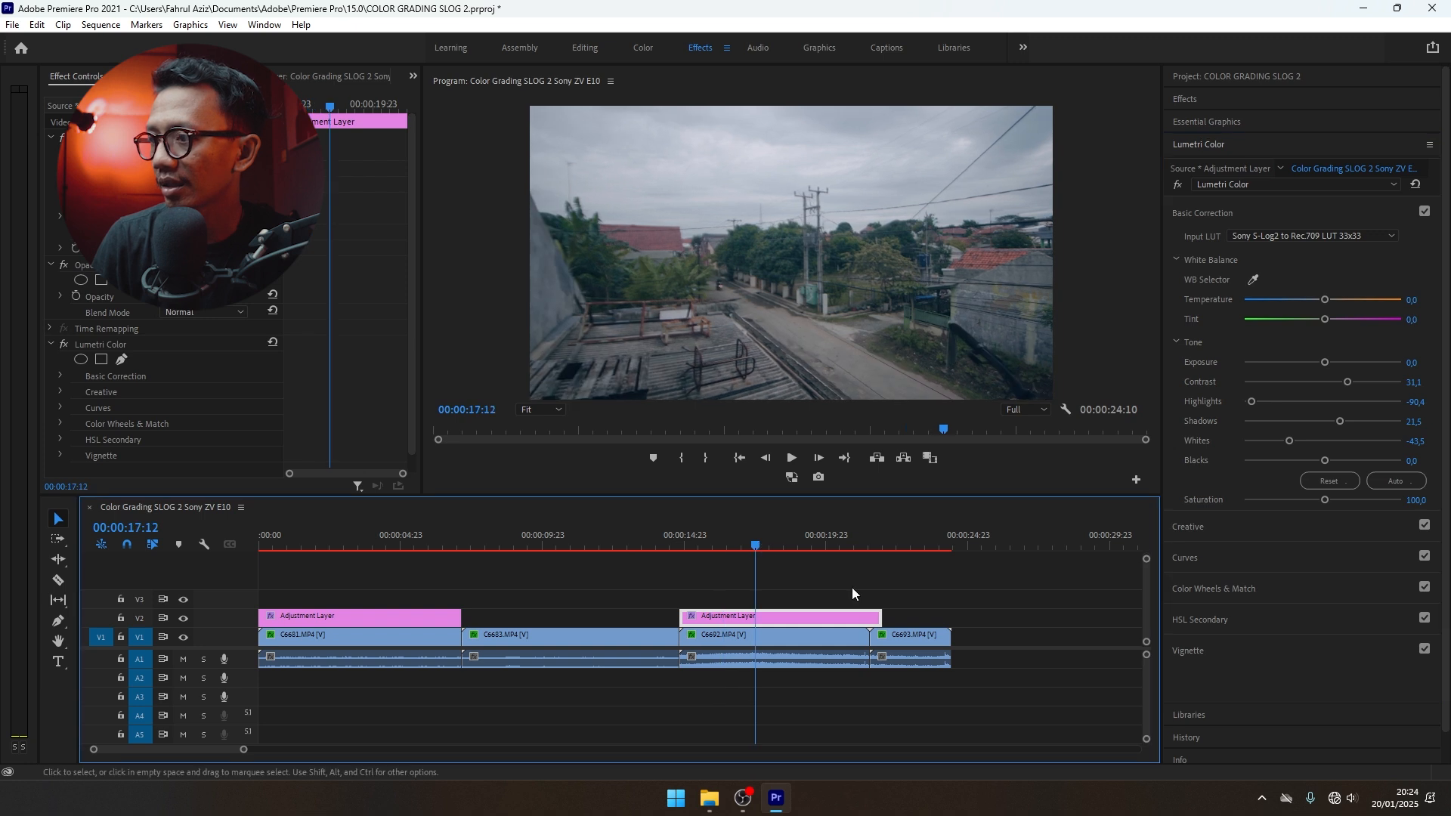
left_click_drag(881, 615, 869, 616)
left_click_drag(683, 542, 730, 563)
left_click(740, 535)
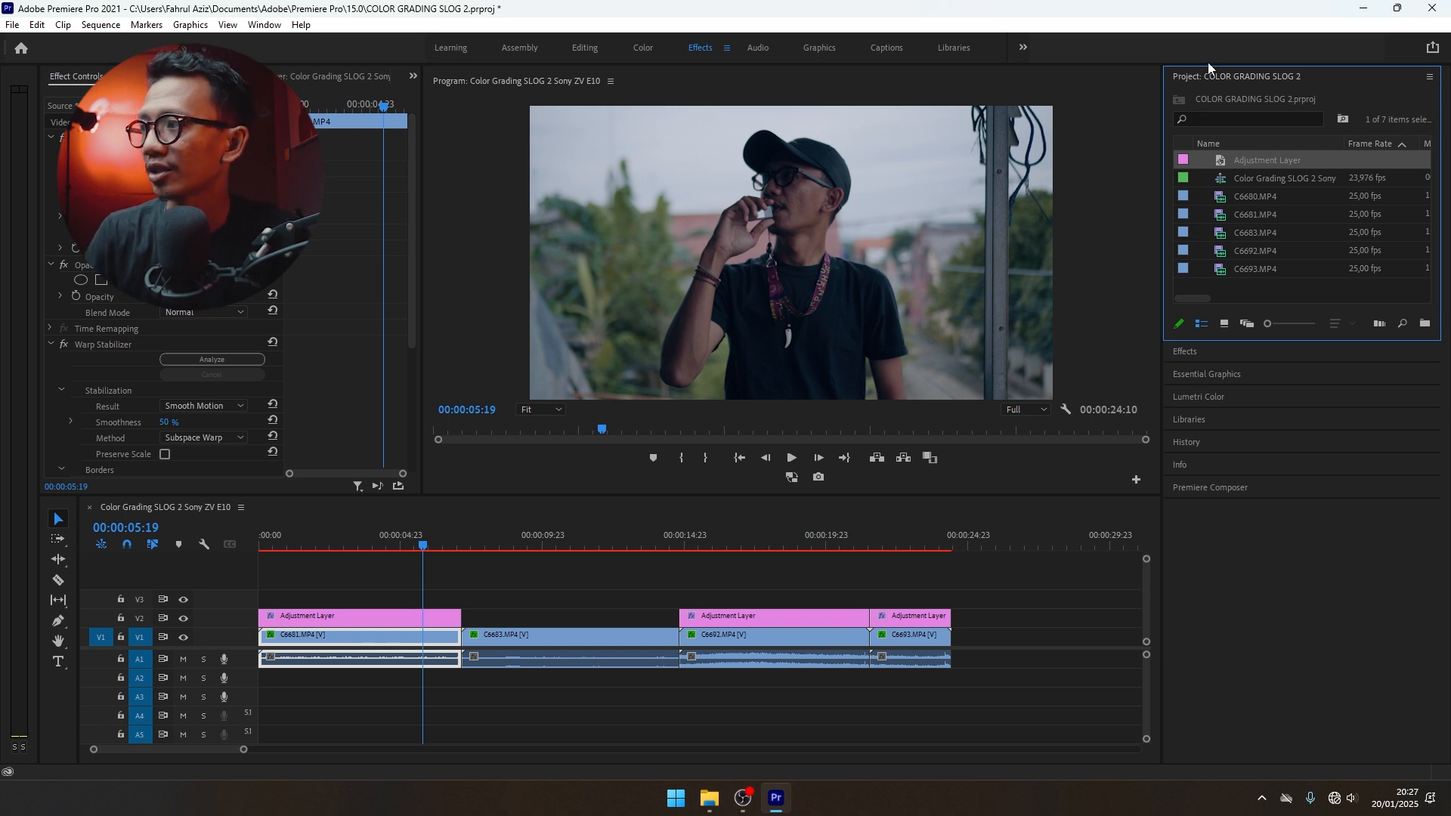
Step: Place a new adjustment layer on V2 over clip C6683.MP4, extend it to the clip's end and show its Lumetri Color settings
left_click_drag(1247, 166, 467, 618)
left_click_drag(601, 618, 676, 621)
left_click(650, 619)
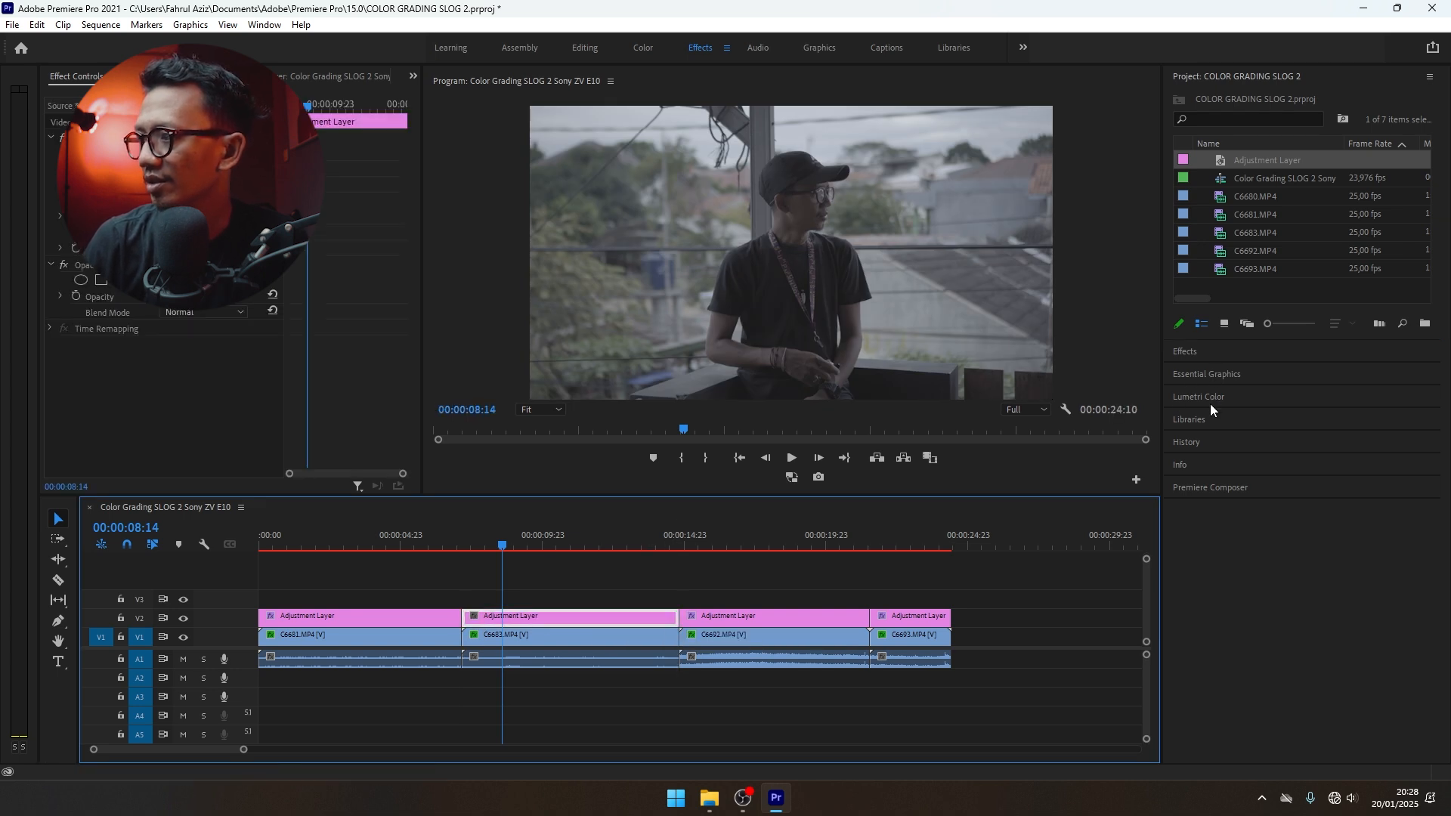
left_click(1209, 400)
left_click(1242, 267)
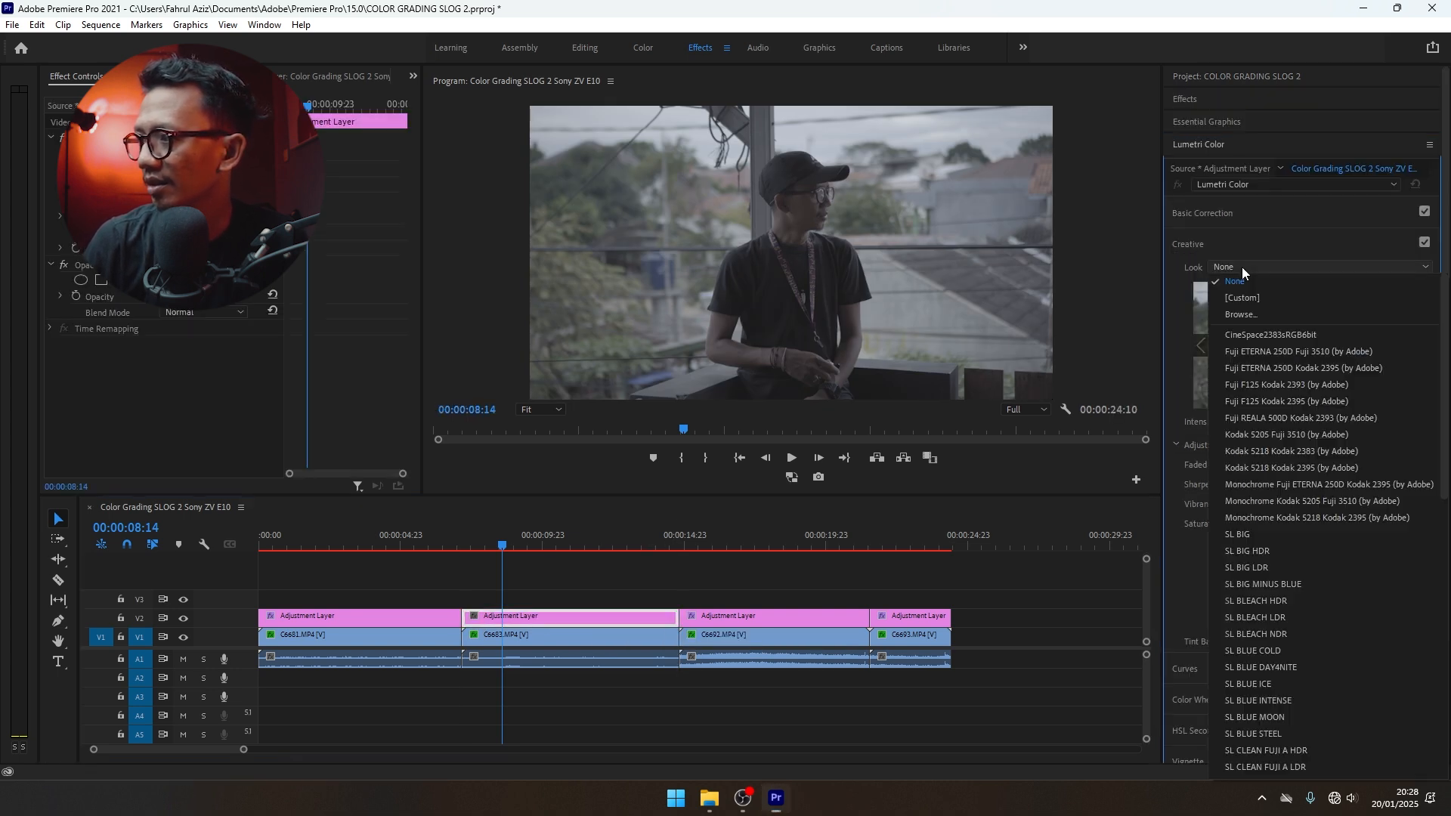
left_click(1240, 314)
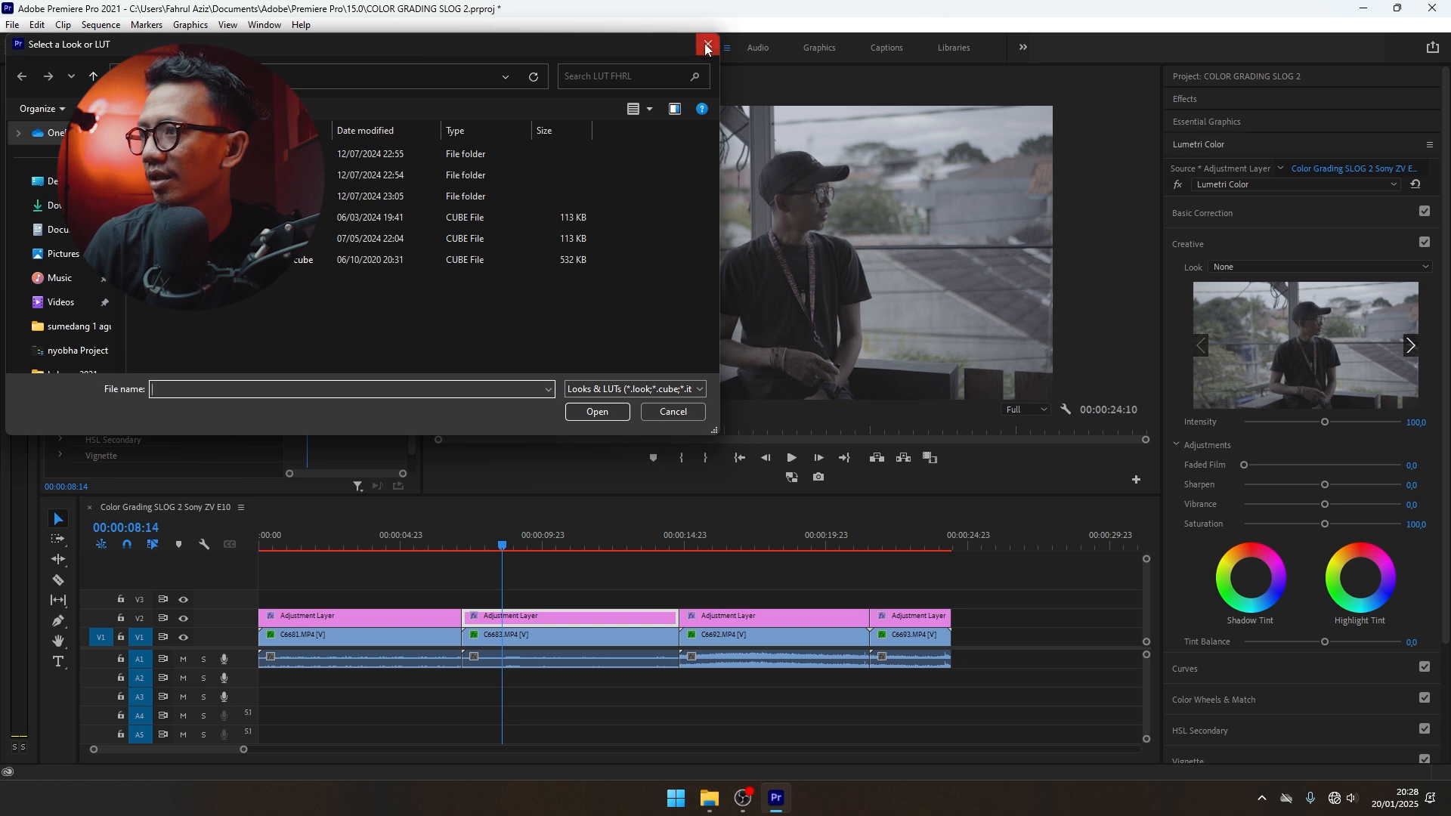
left_click(707, 47)
Step: Load the Sony S-Log2 to Rec.709 LUT 33x33 file as the new adjustment layer's Input LUT
left_click(1300, 214)
left_click(1311, 236)
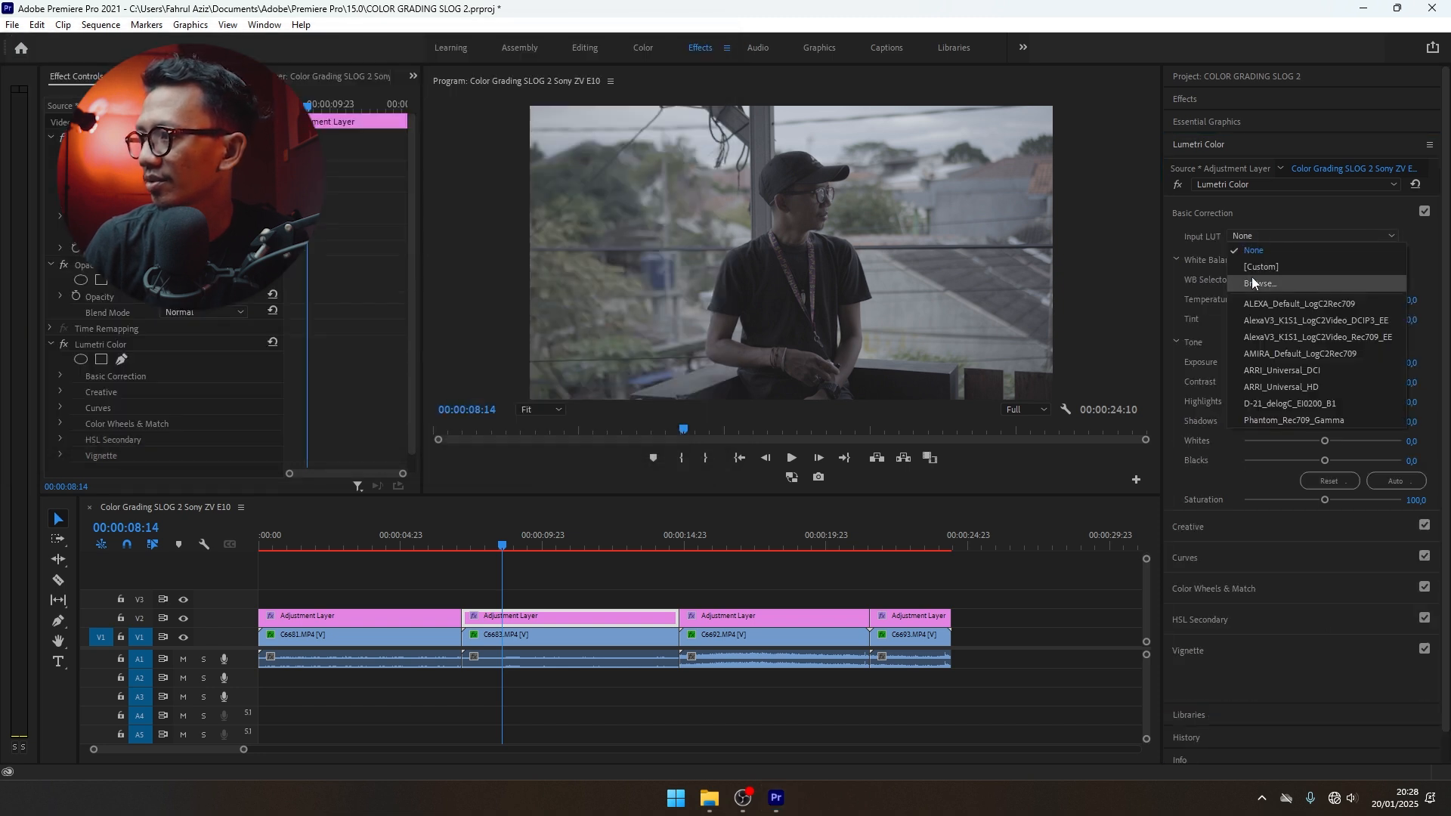
left_click(1253, 283)
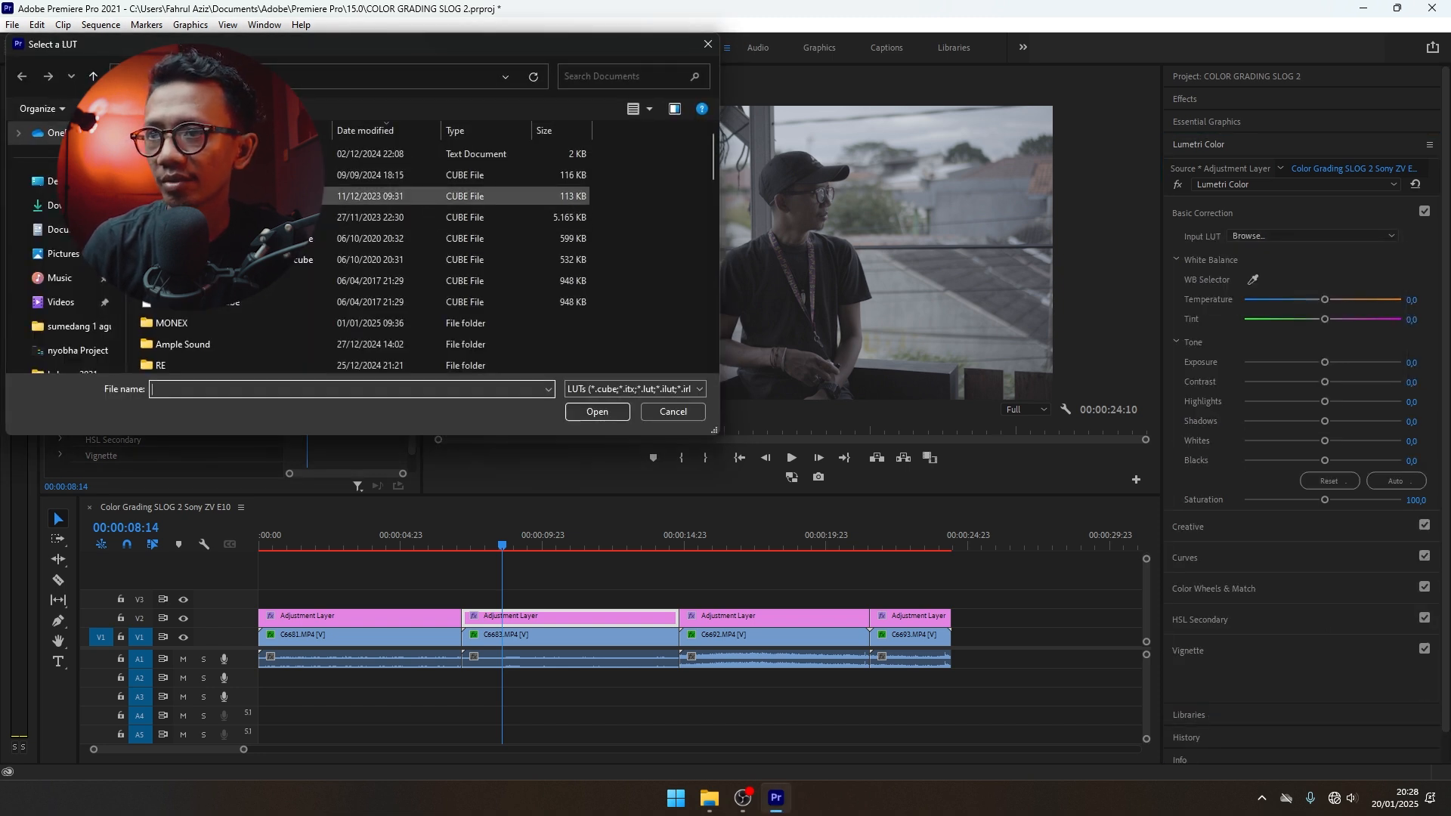
double_click(227, 238)
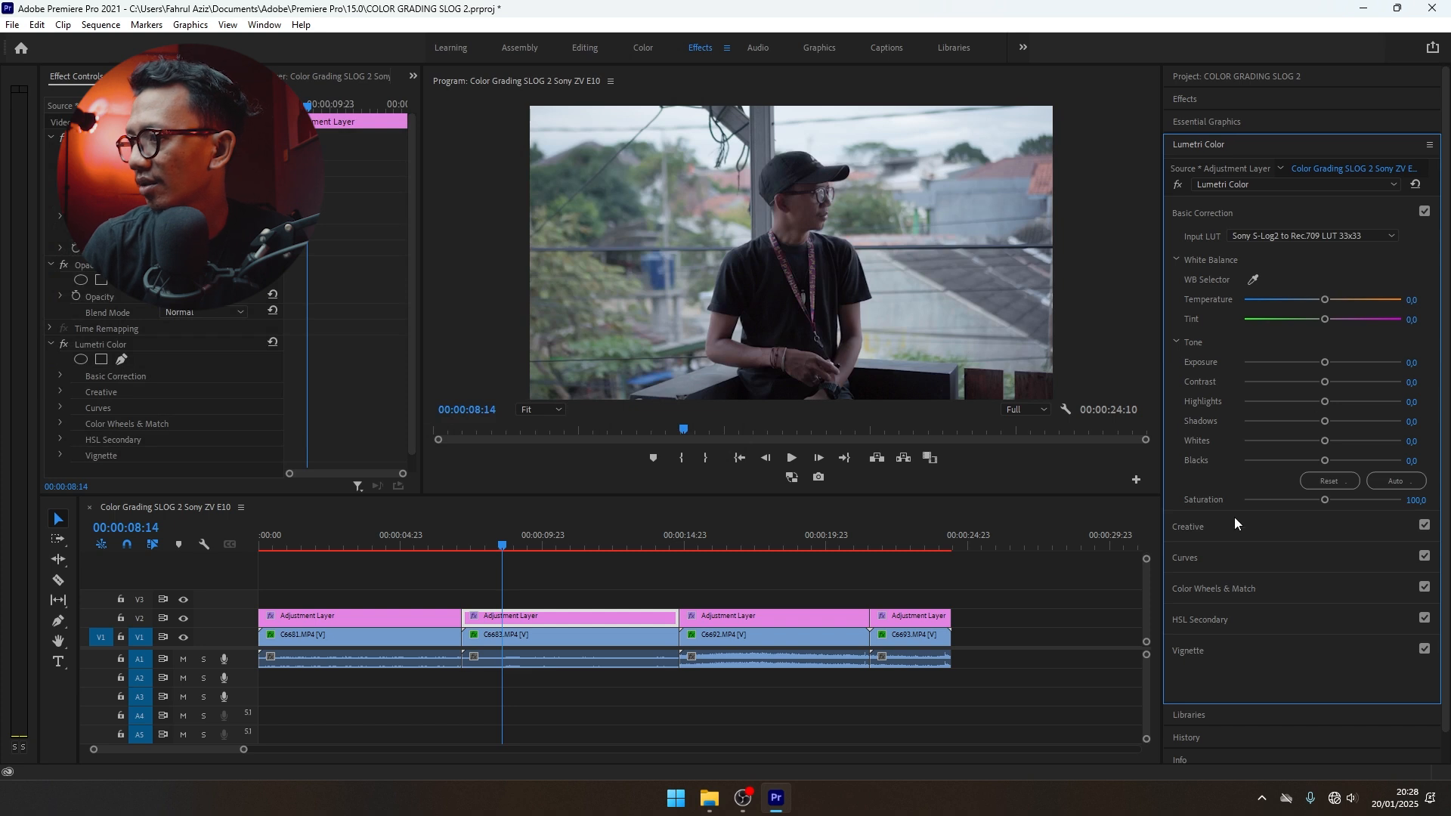
Step: Load the FHRL_Cinematic LUT file as the adjustment layer's Creative look and check it on another frame of the clip
left_click(1235, 523)
left_click(1244, 268)
left_click(1234, 314)
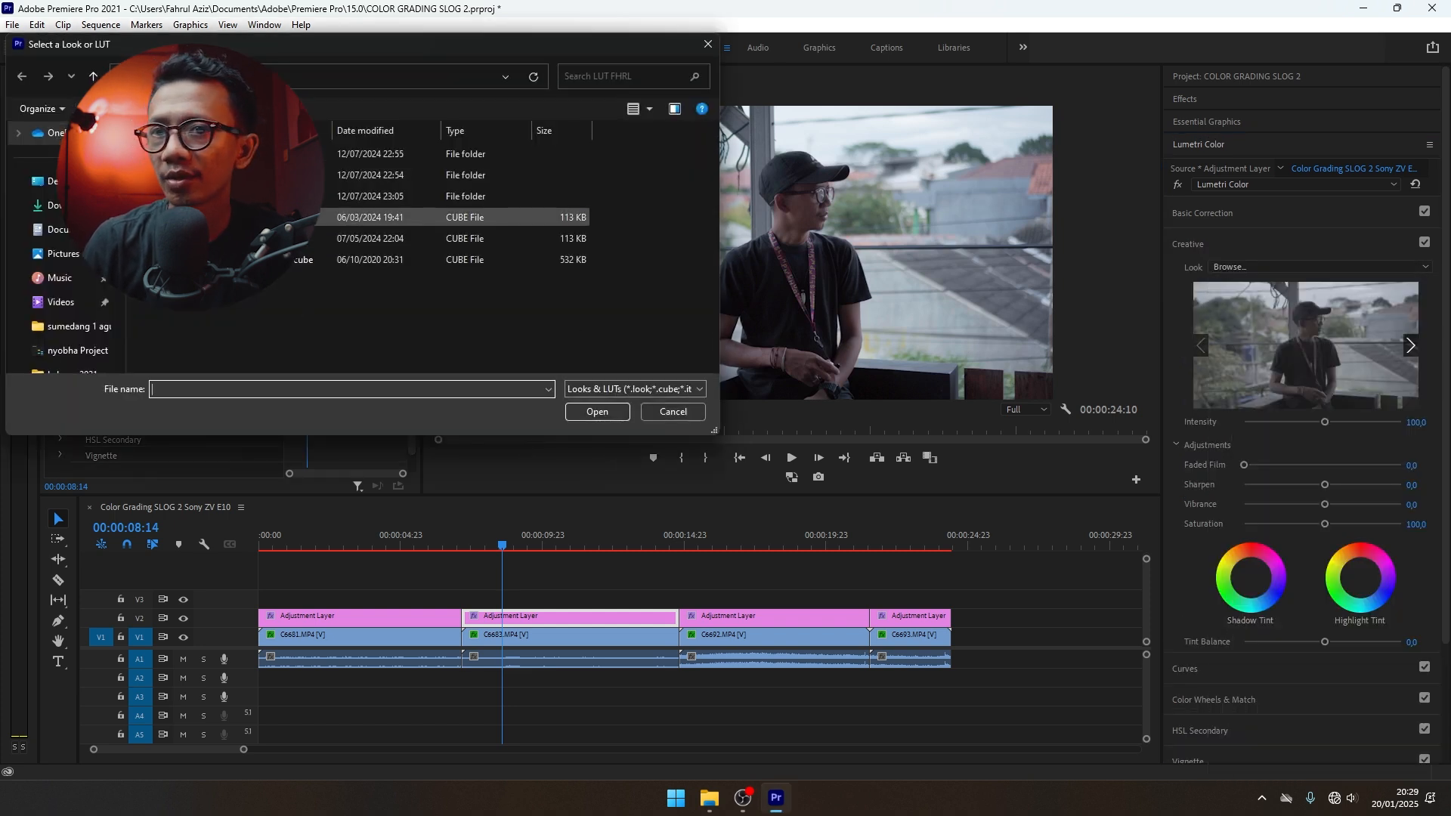
double_click(363, 217)
left_click(517, 538)
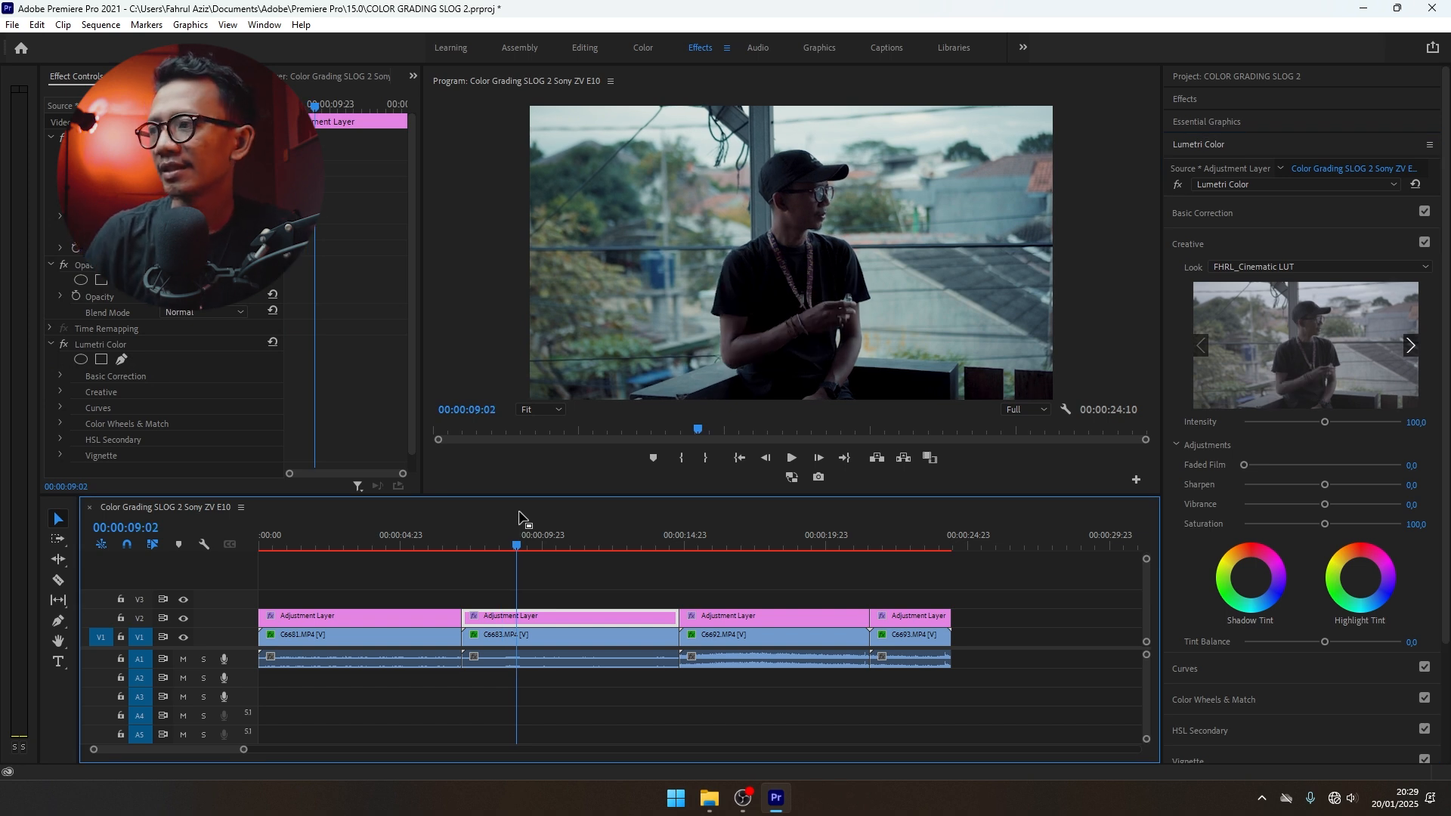
Step: Set the Basic Correction Contrast to 34,9, Highlights to -67,5, Shadows to 22,5 and Whites to -21,5
left_click(1213, 214)
left_click_drag(1325, 381, 1341, 421)
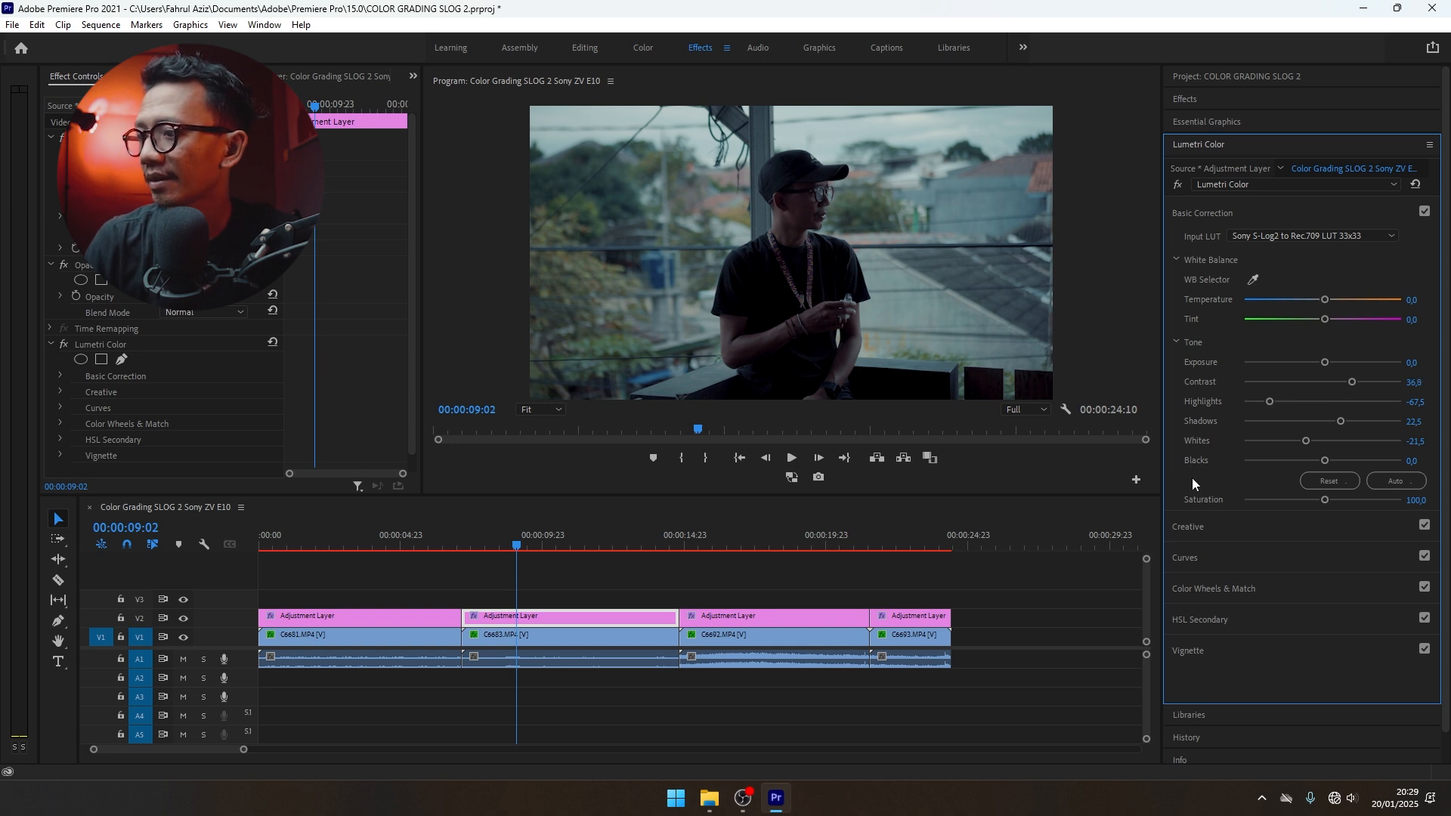
left_click(1213, 557)
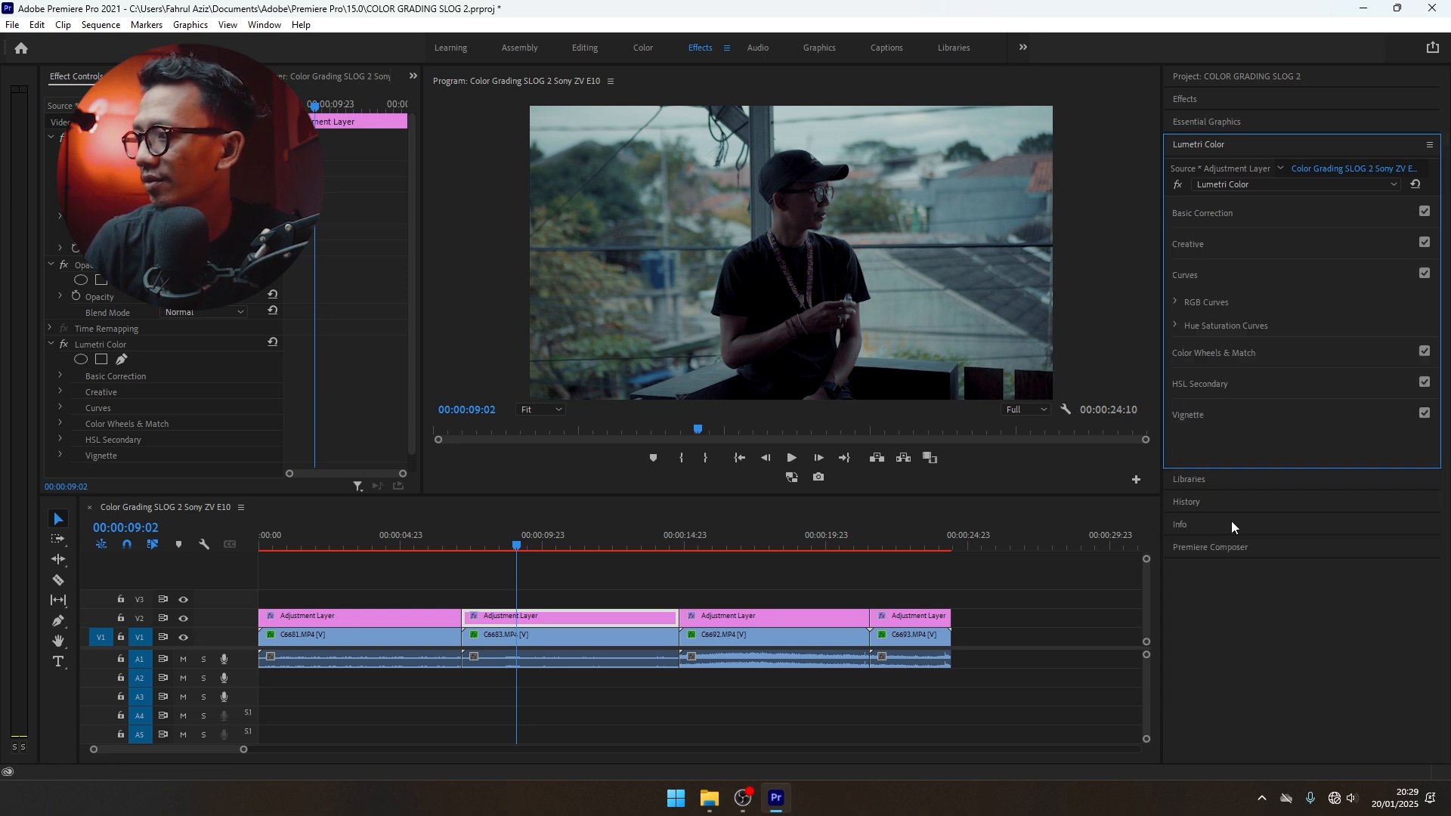
left_click(1220, 213)
left_click_drag(1350, 380, 1345, 375)
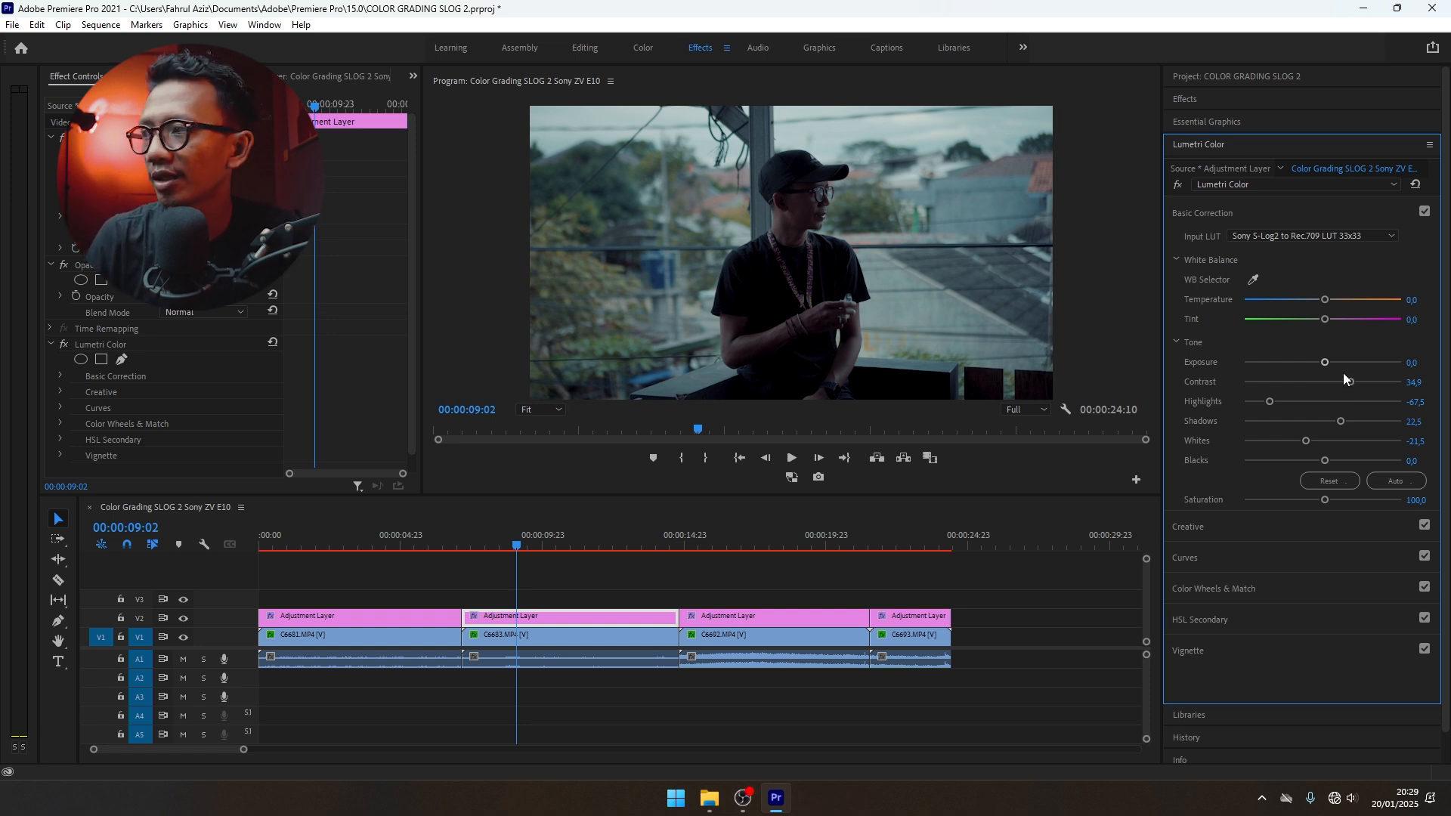
key("ctrl+s")
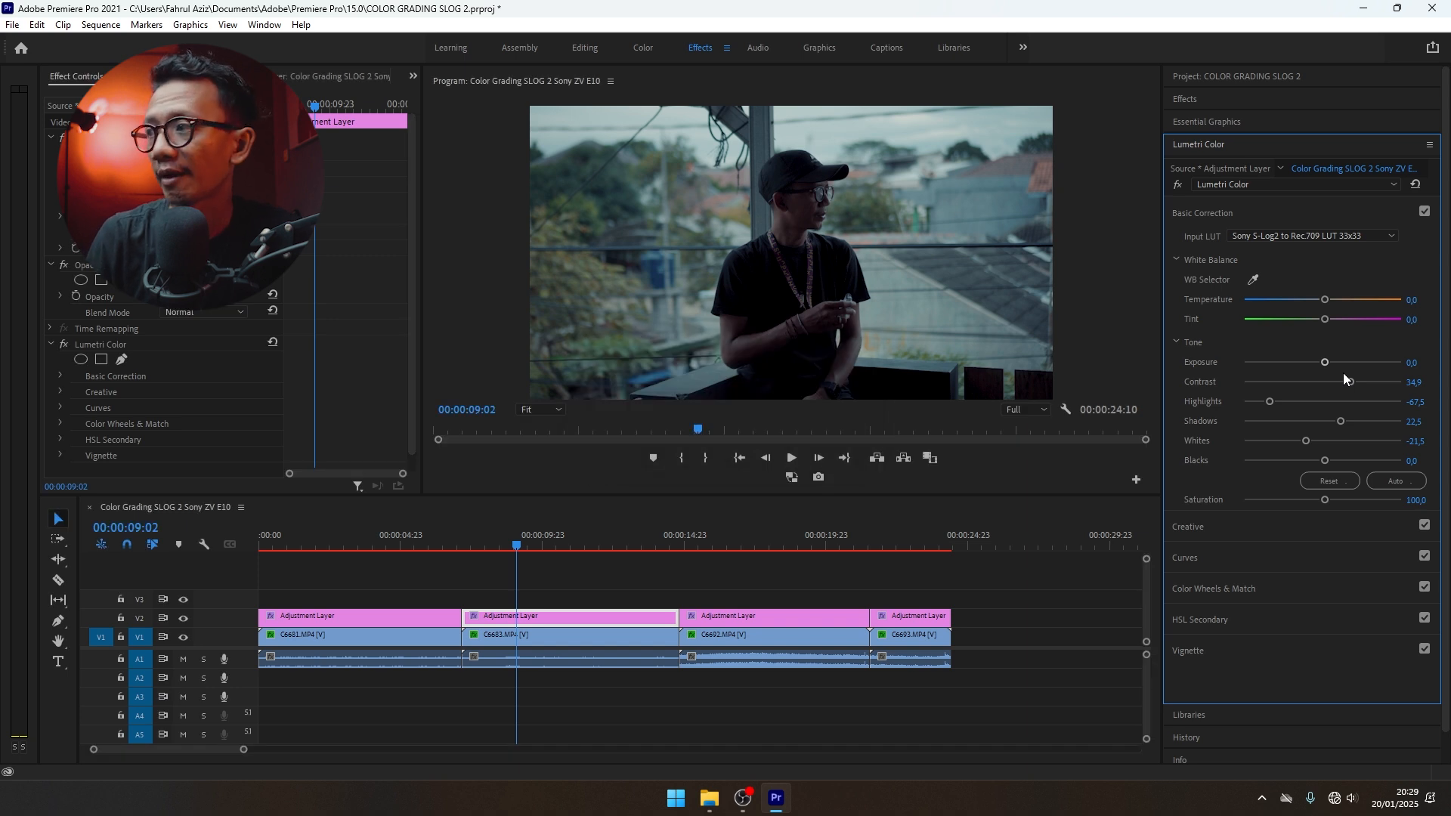